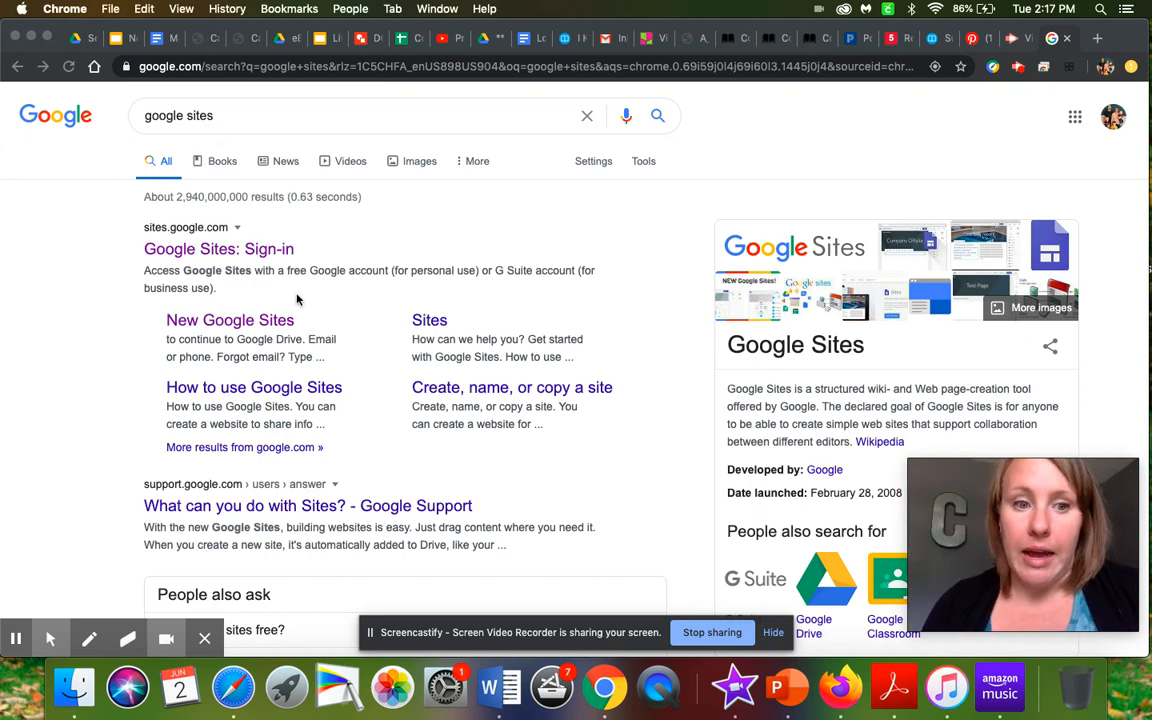
# - Open New Google Sites from the search results and start a blank site
pyautogui.click(271, 326)
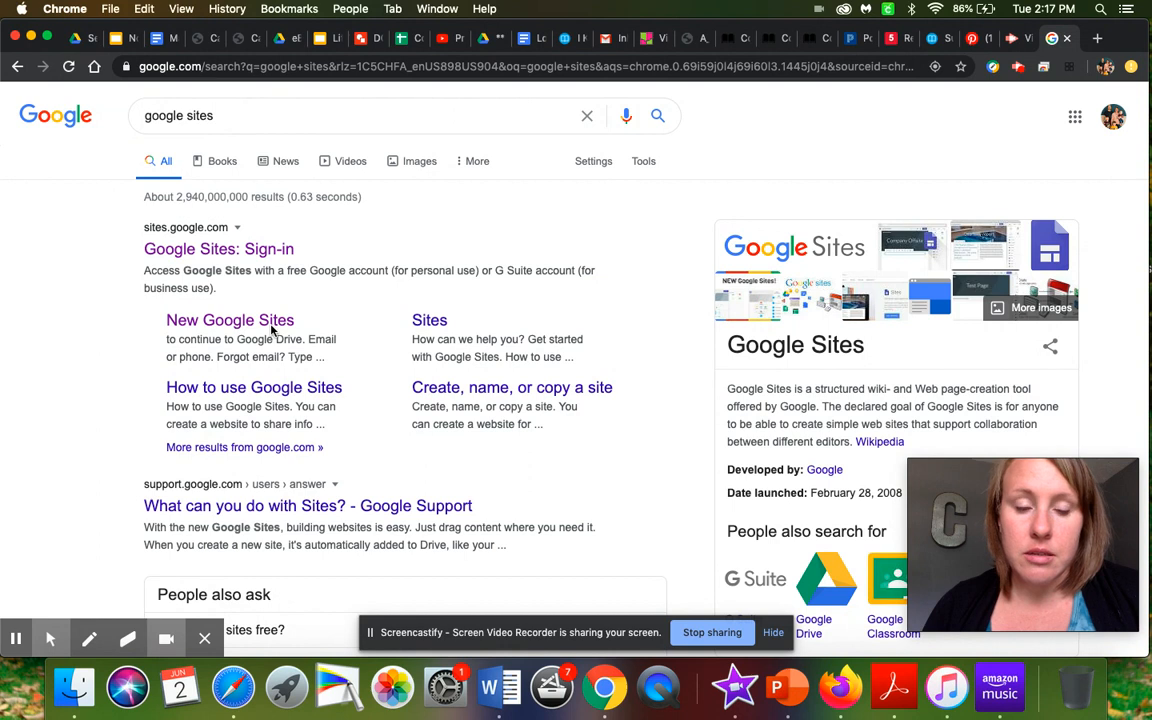
pyautogui.click(250, 320)
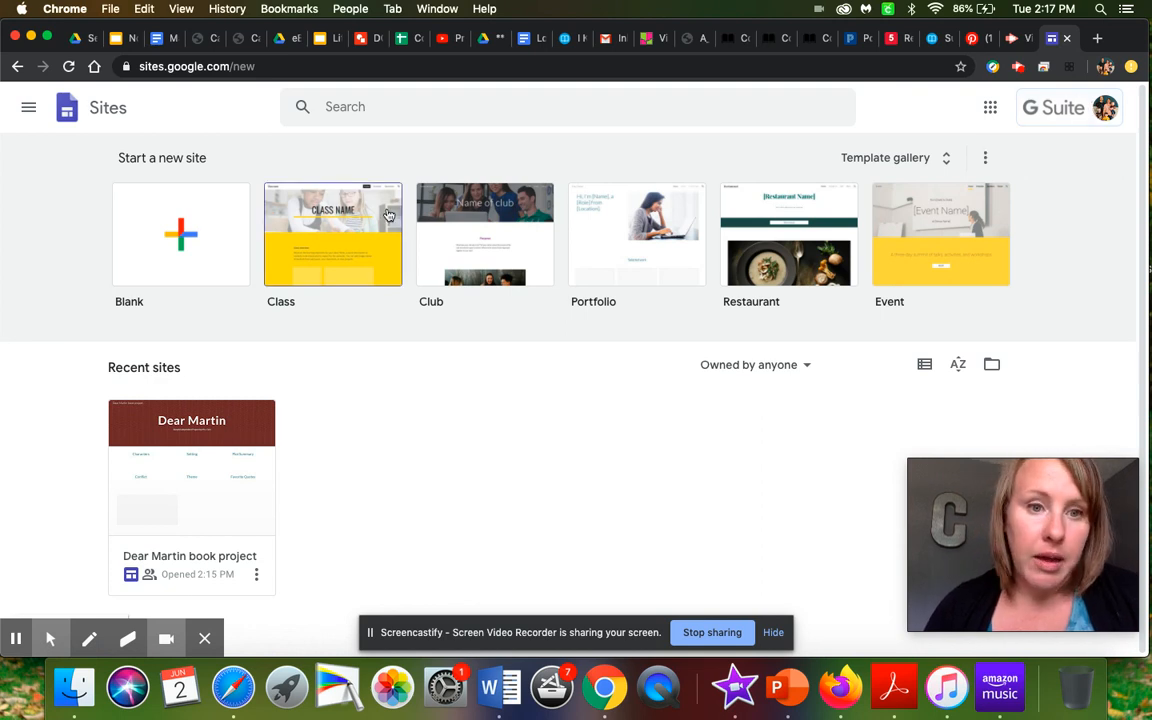
pyautogui.click(202, 251)
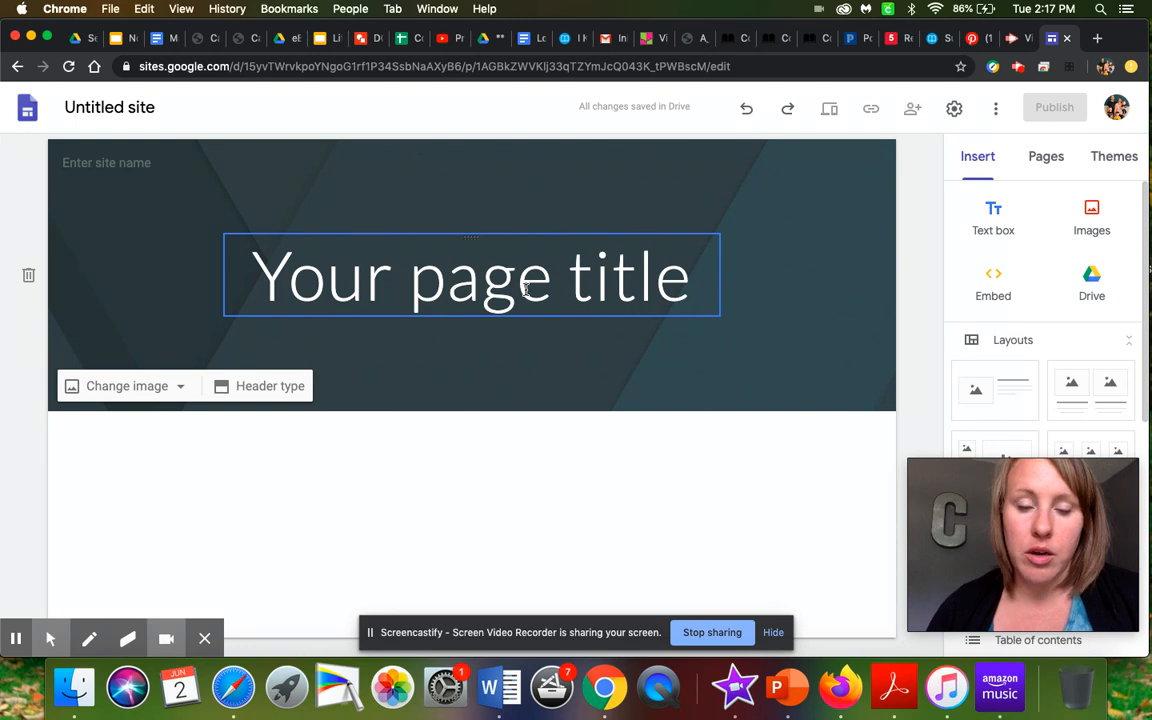
# - Replace the placeholder page title in the header with "Dear Martin", including the quotation marks
pyautogui.doubleClick(440, 294)
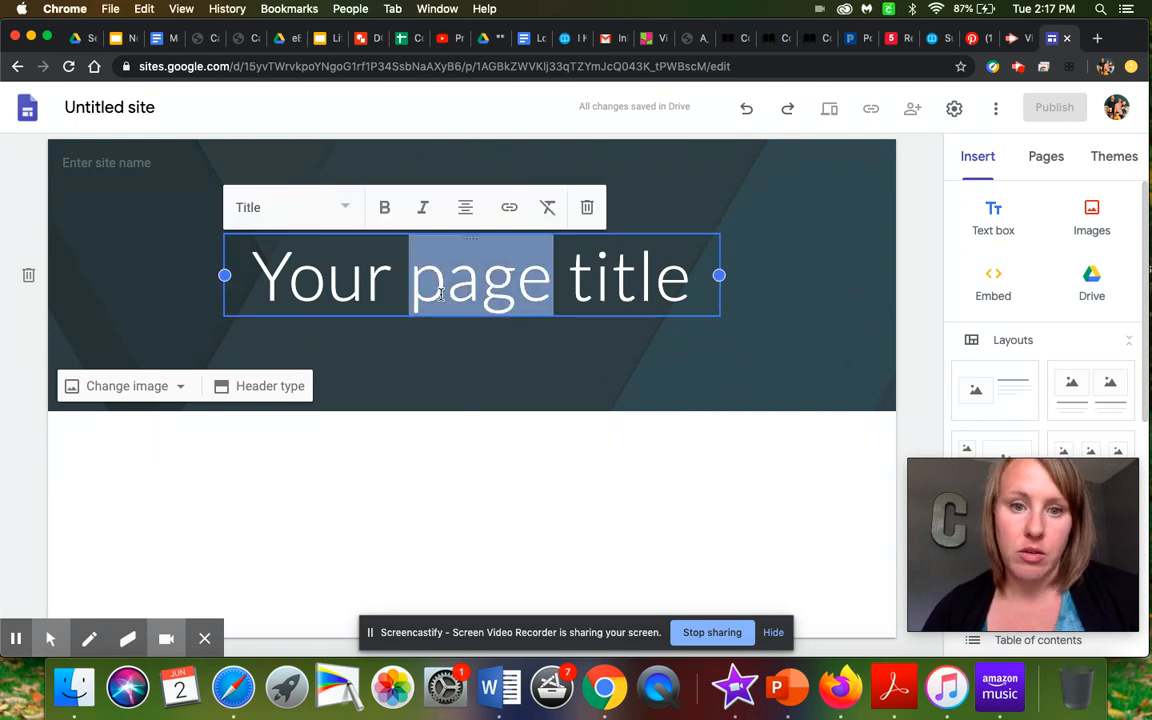
pyautogui.press('super+a')
pyautogui.press('BackSpace')
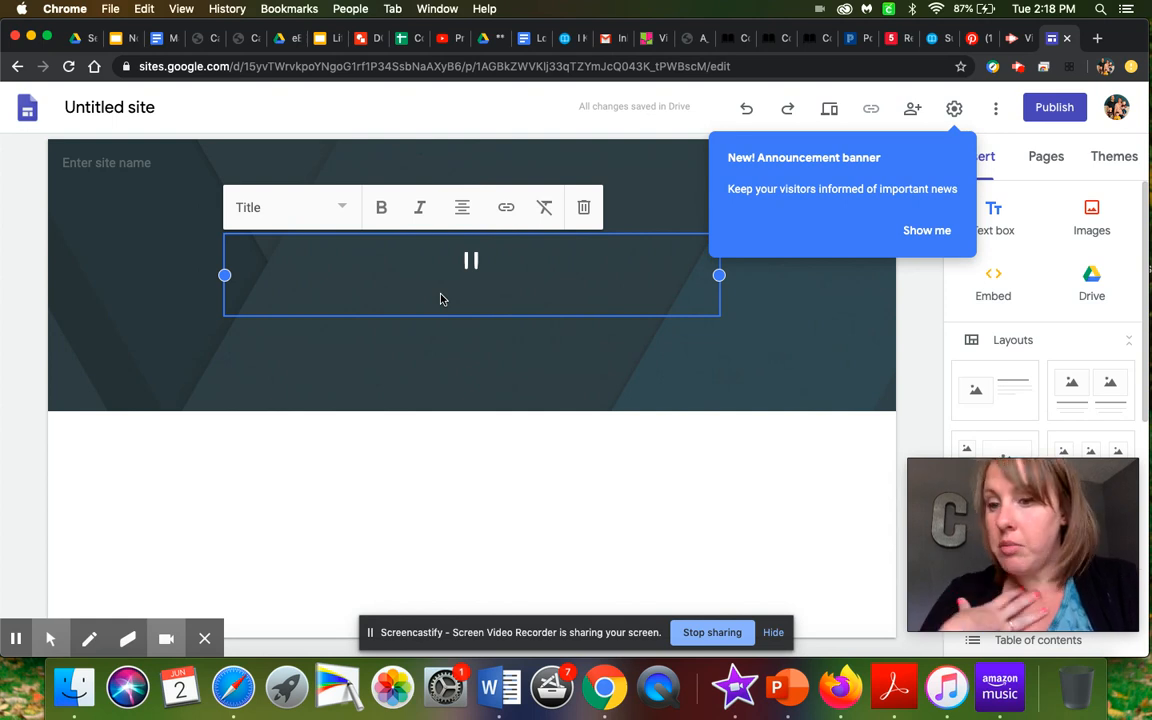
pyautogui.write('"Dear Martin"')
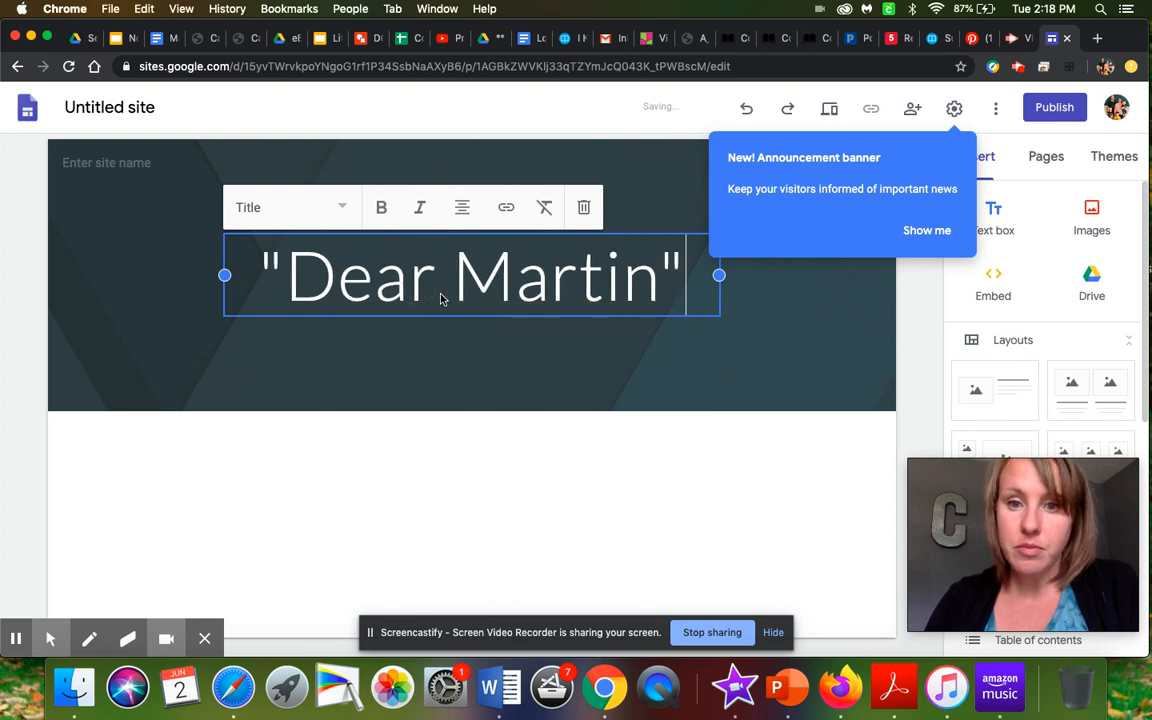
# - Add a centred normal-text line below the page title reading "by" followed by the author's title and surname
pyautogui.press('Return')
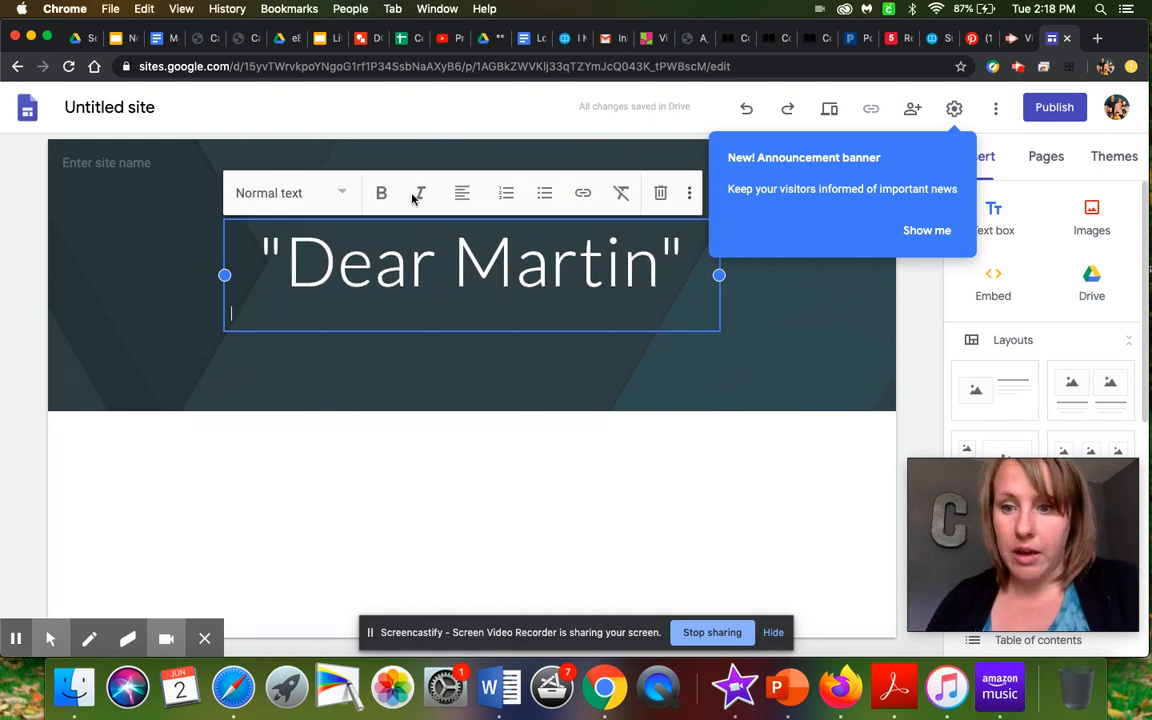
pyautogui.click(466, 196)
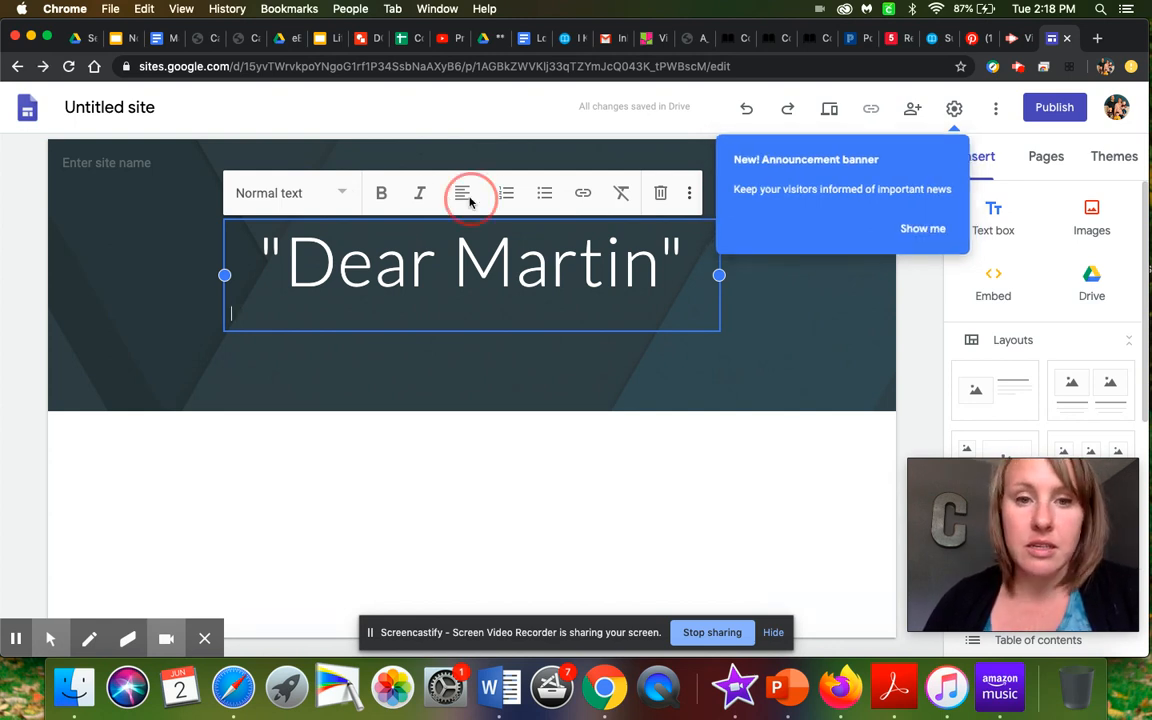
pyautogui.click(418, 308)
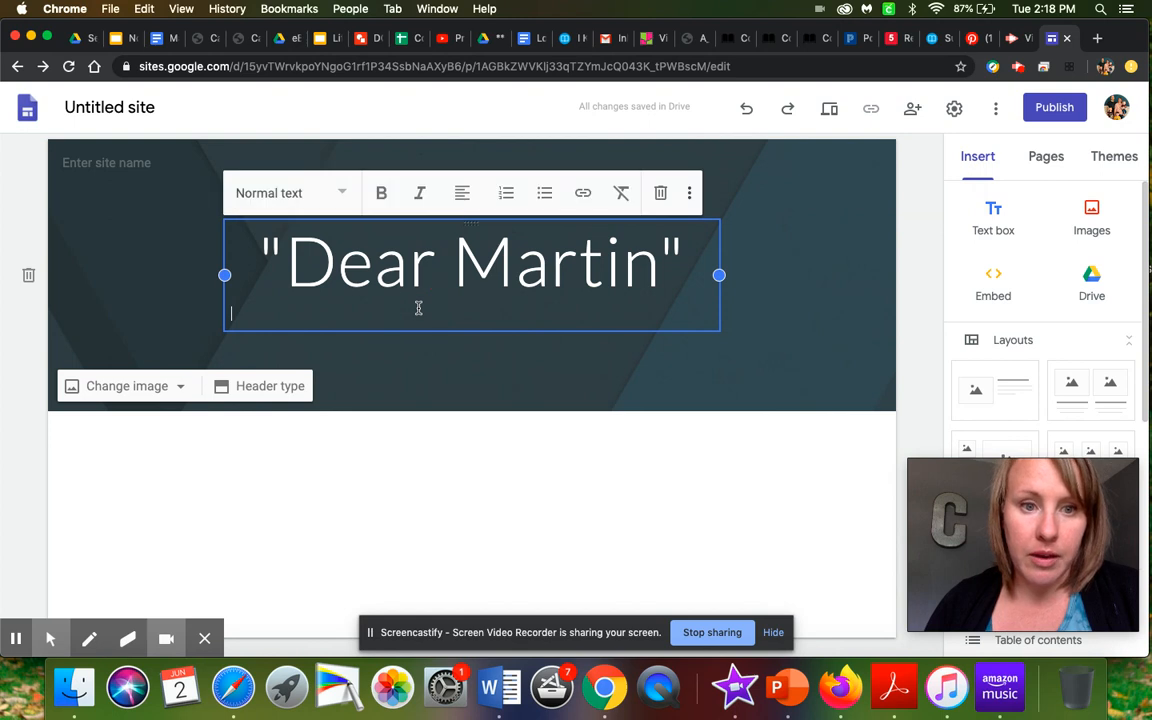
pyautogui.click(463, 196)
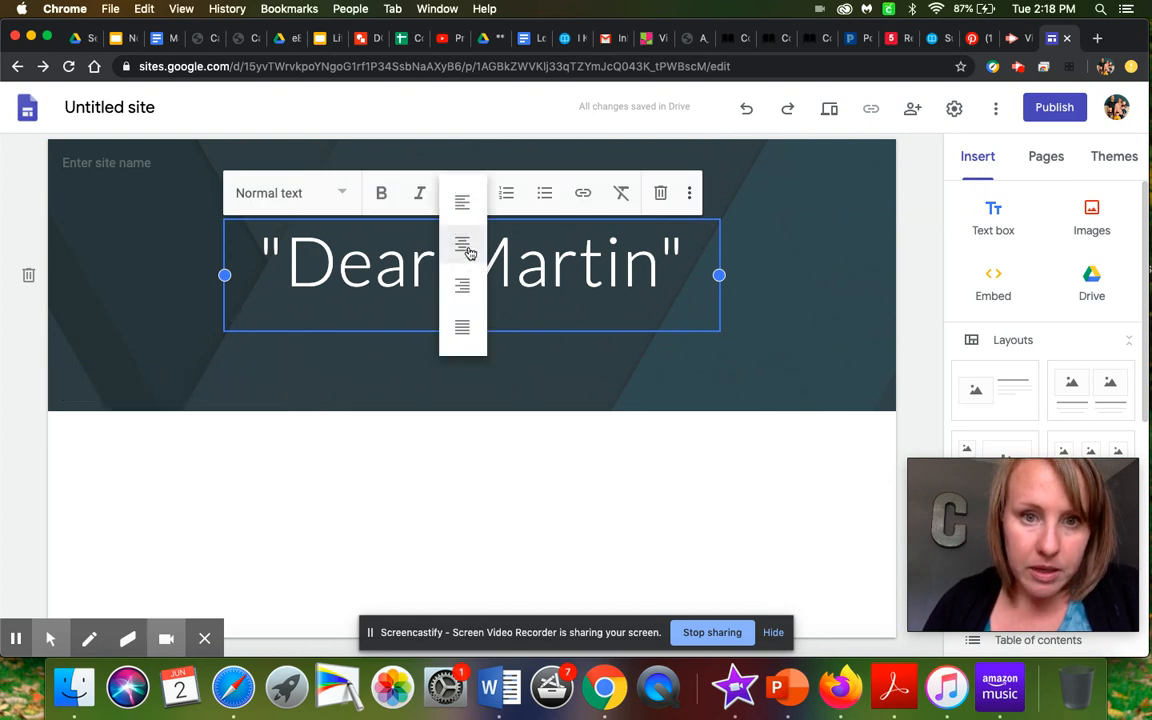
pyautogui.click(470, 252)
pyautogui.write('by Mrs. Cain')
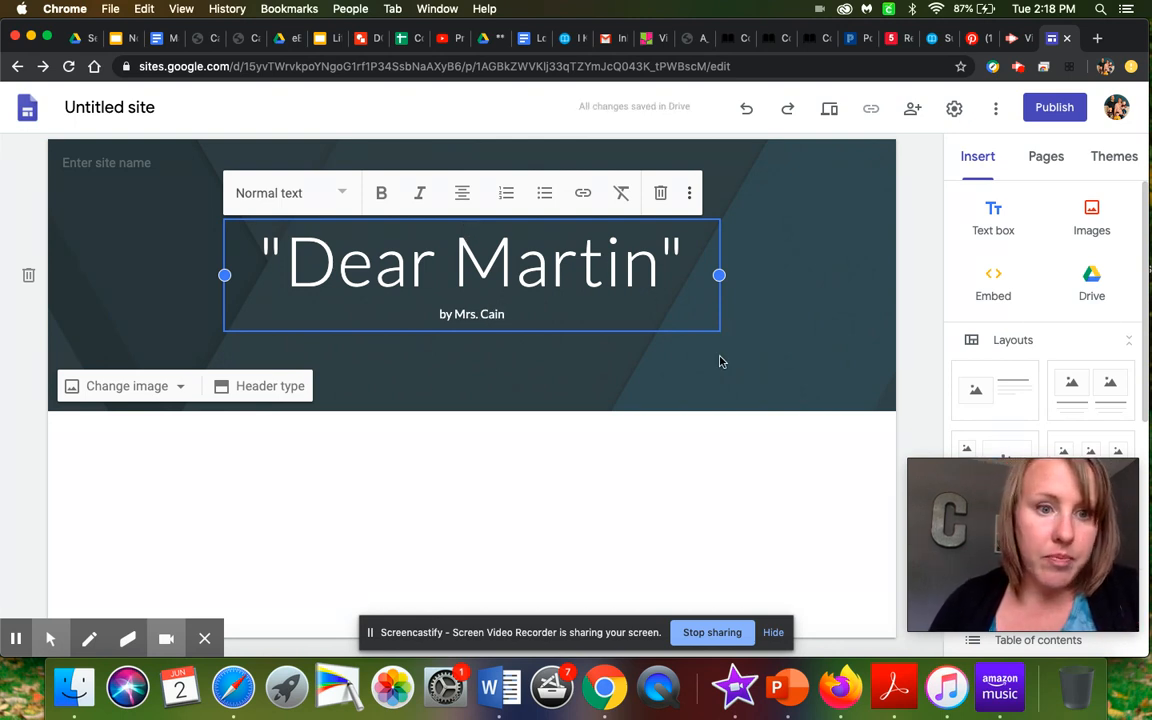
# - Name the site document "Dear Martin Book Project by" followed by the author's title, with its period, and surname
pyautogui.click(122, 110)
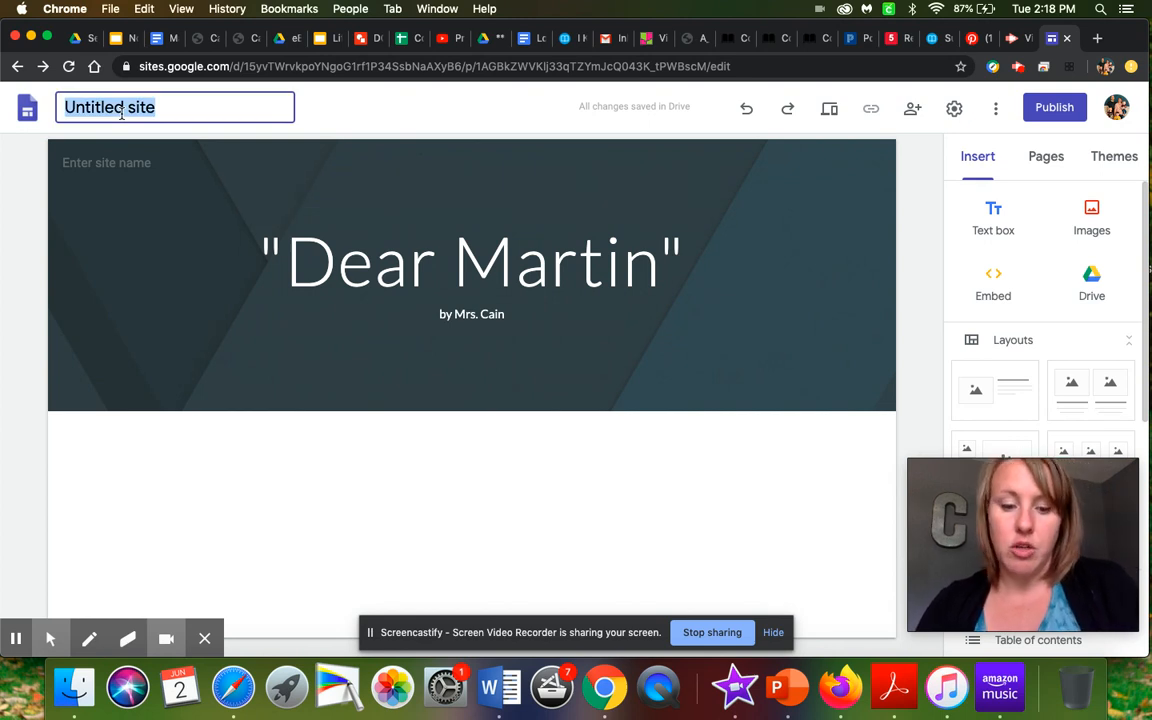
pyautogui.write('Dar')
pyautogui.press('BackSpace')
pyautogui.press('BackSpace')
pyautogui.write('ear Martin Boo')
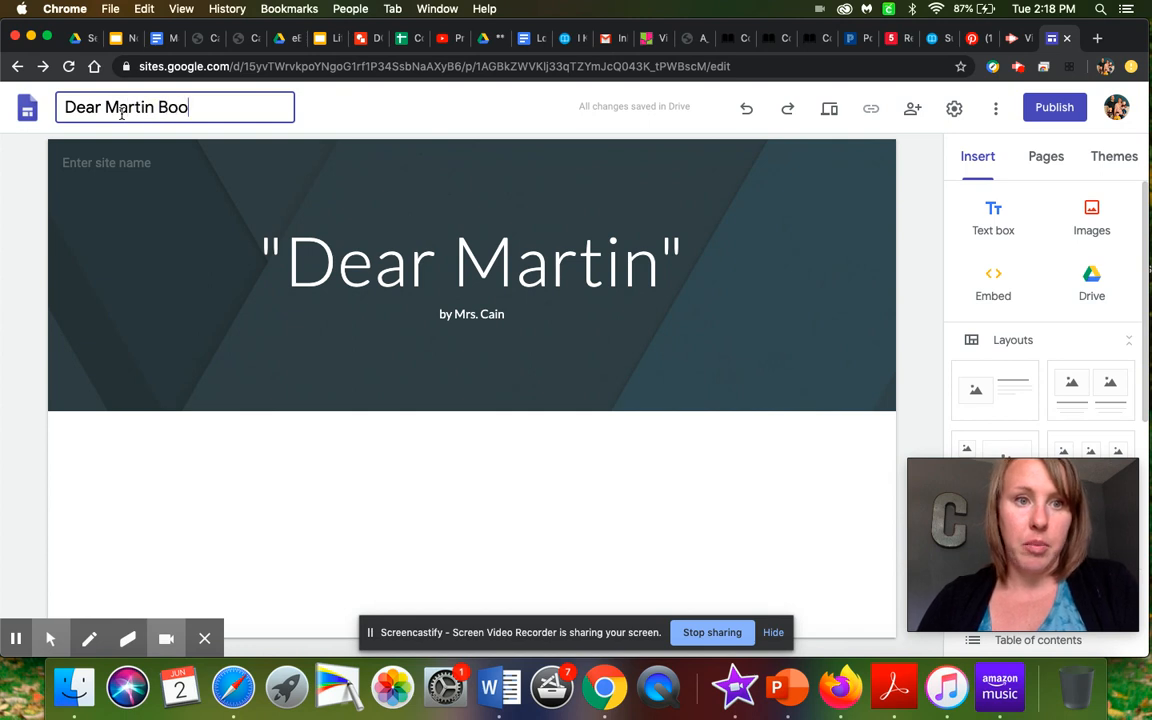
pyautogui.write('k Project ')
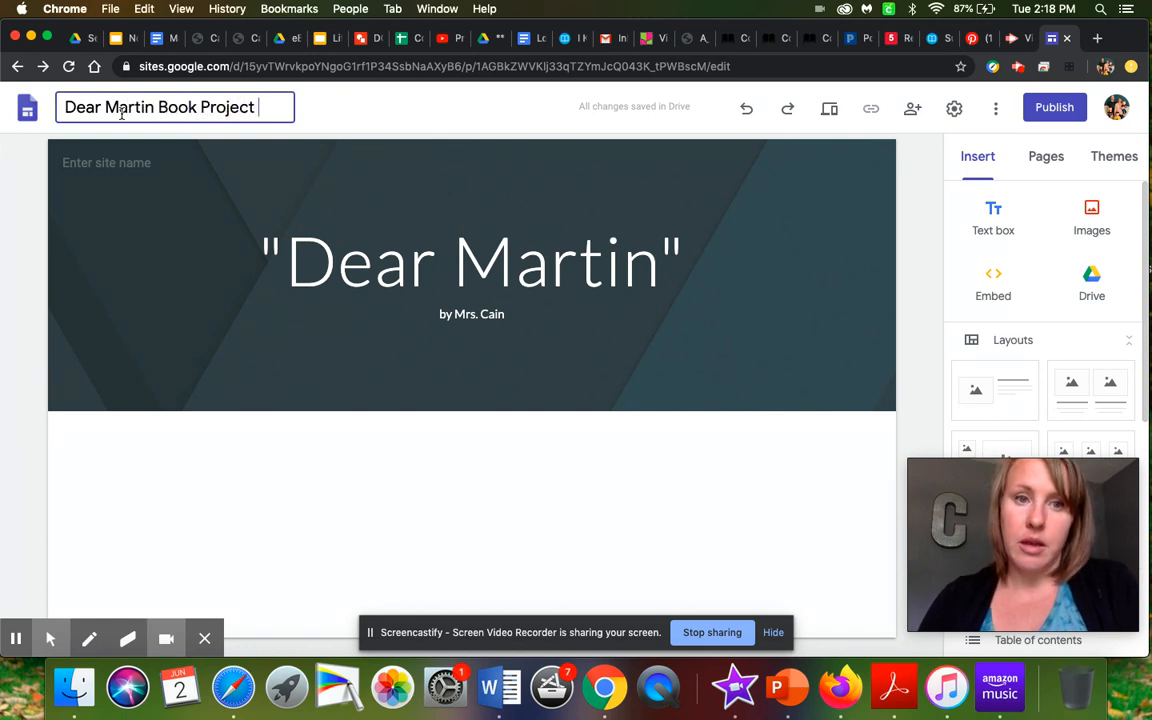
pyautogui.write('by Mrs Cain')
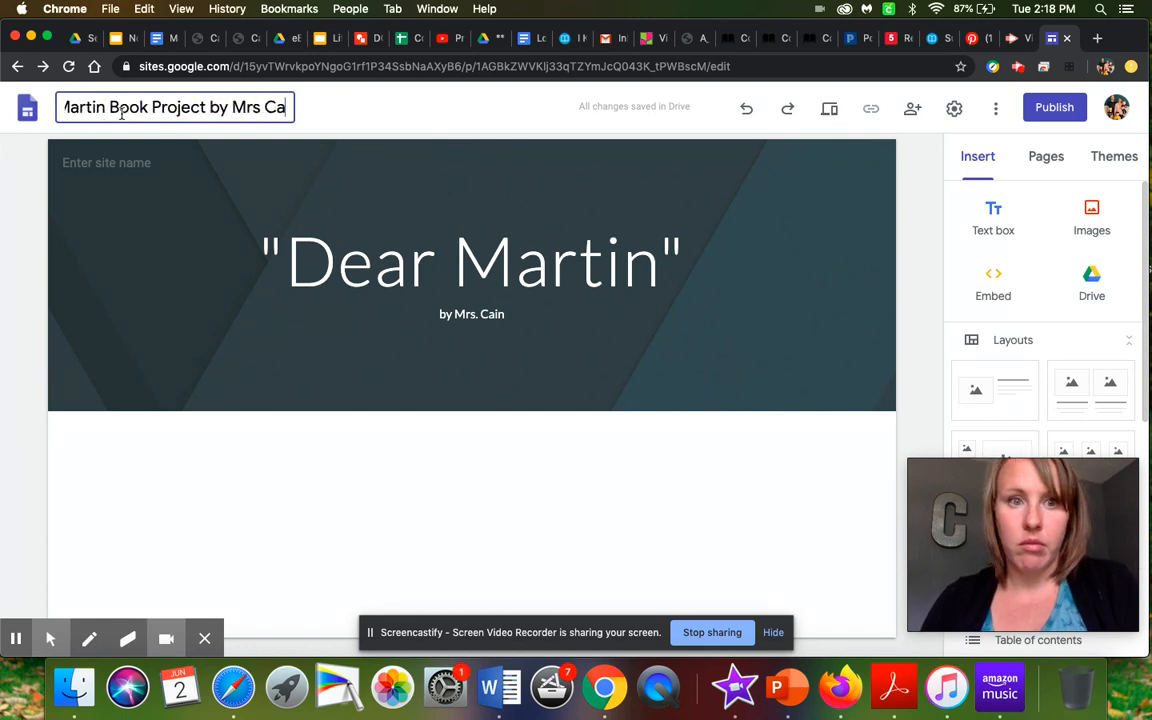
pyautogui.press('Left')
pyautogui.press('Left')
pyautogui.press('Left')
pyautogui.press('Left')
pyautogui.press('Left')
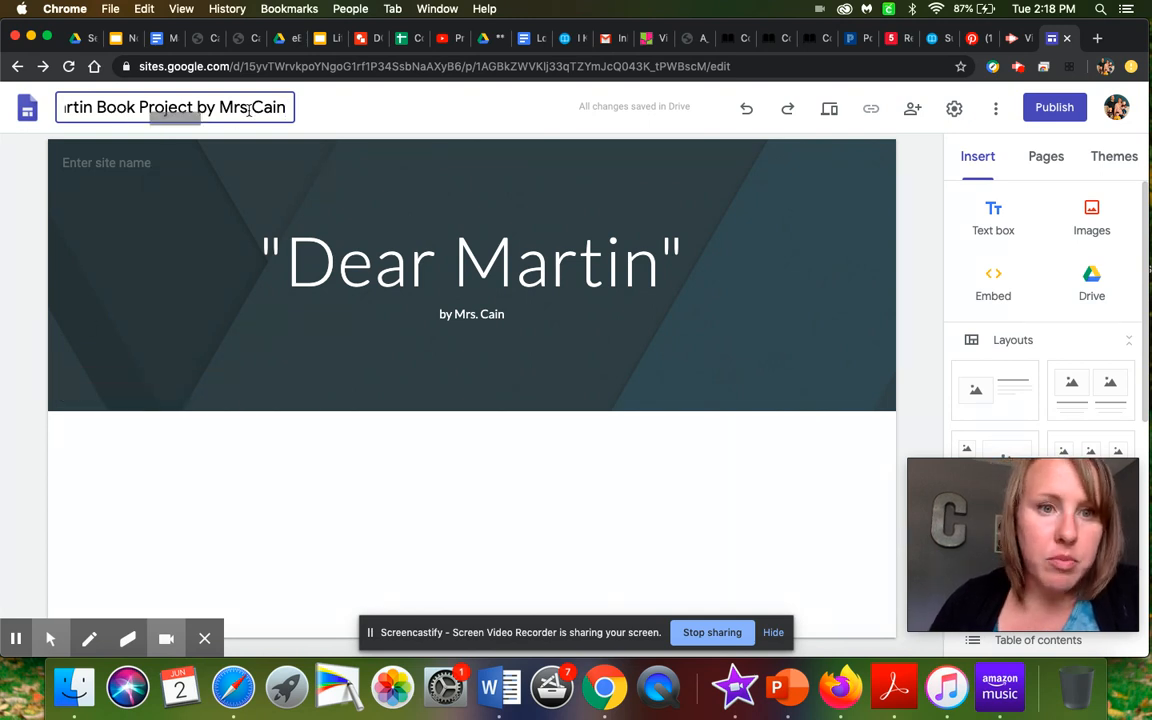
pyautogui.write('.')
# - Change the header background to the gallery's multicoloured geometric image with a purple centre and green edges
pyautogui.moveTo(198, 357)
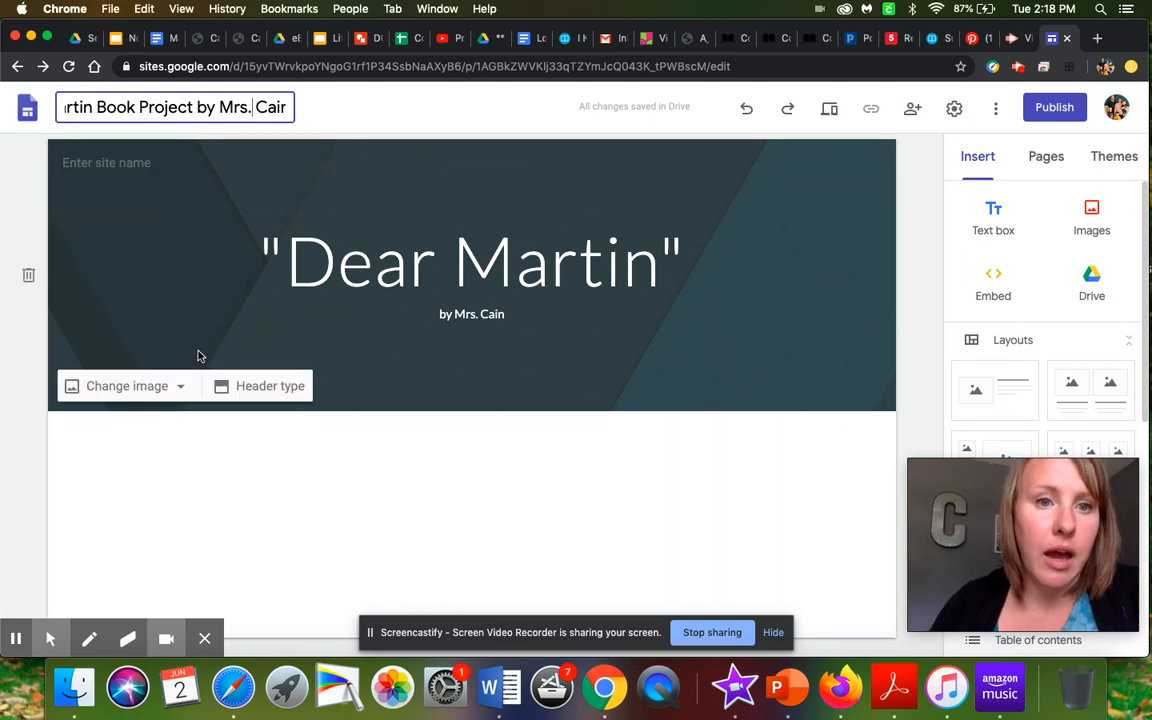
pyautogui.click(141, 391)
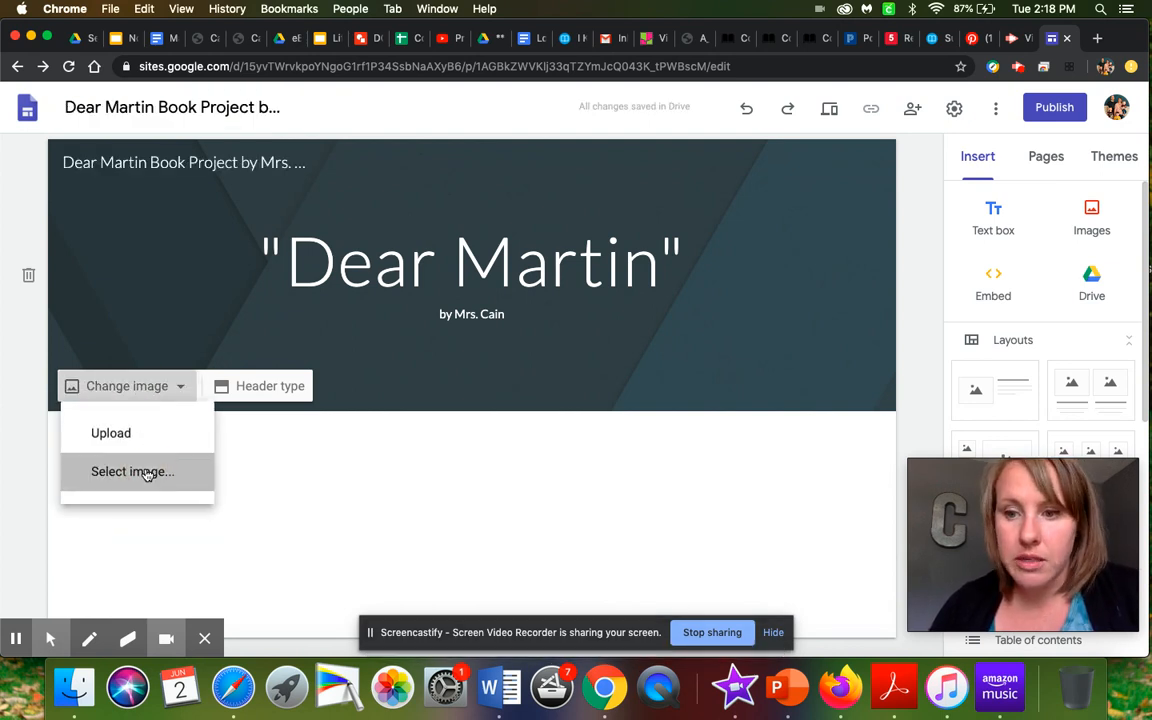
pyautogui.click(146, 474)
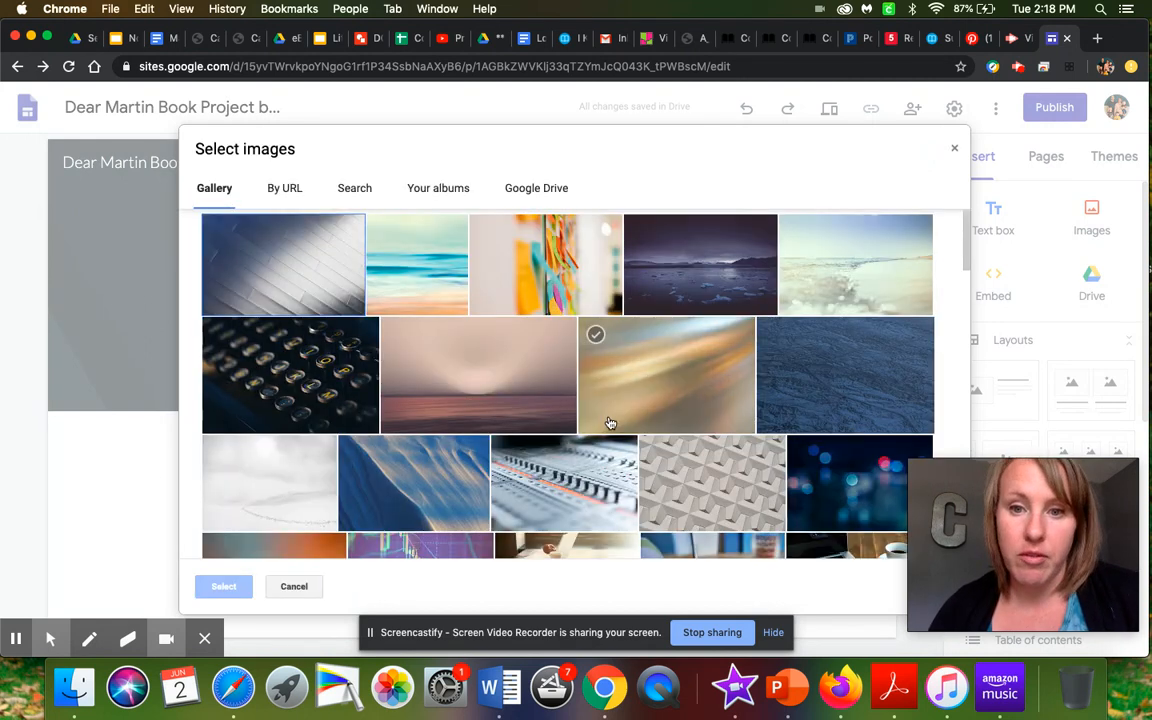
pyautogui.scroll(-5, 620, 425)
pyautogui.scroll(2, 653, 427)
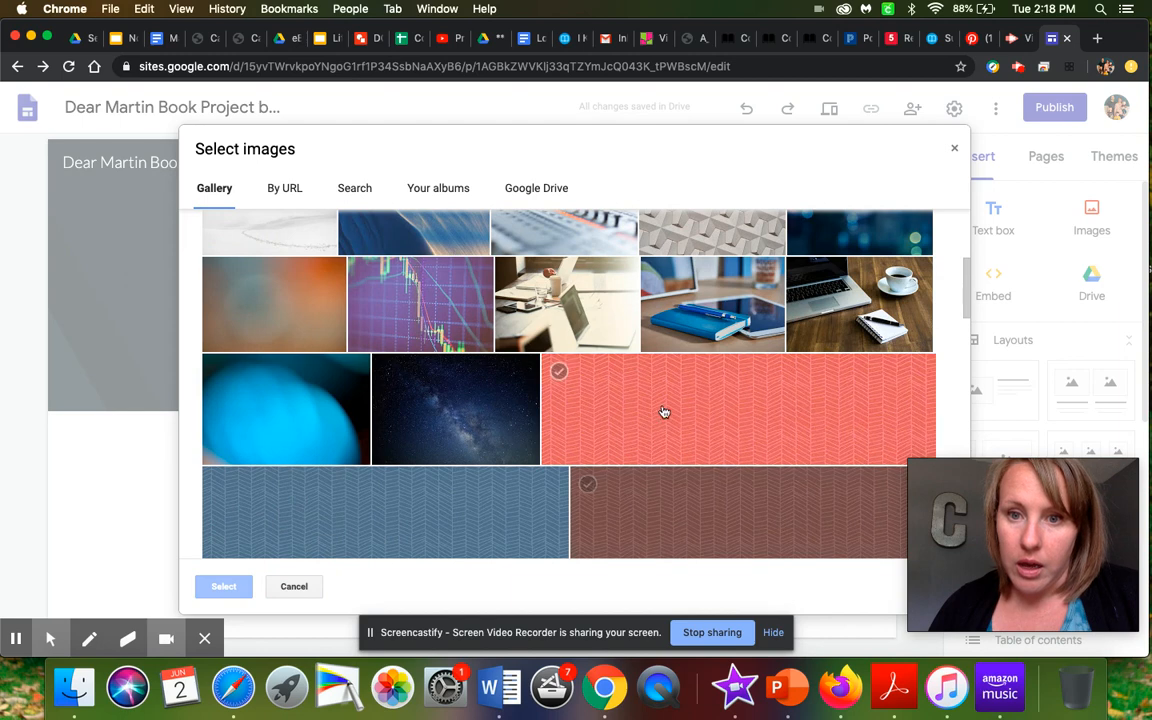
pyautogui.scroll(-5, 700, 370)
pyautogui.scroll(-10, 729, 320)
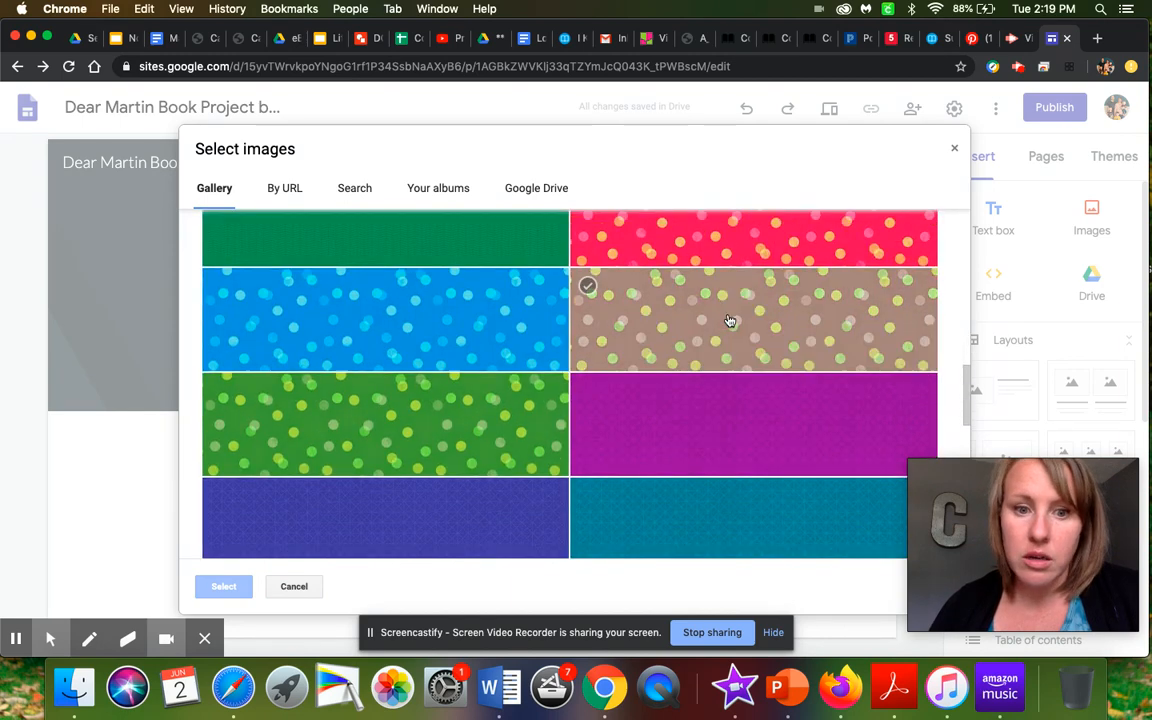
pyautogui.scroll(-2, 729, 320)
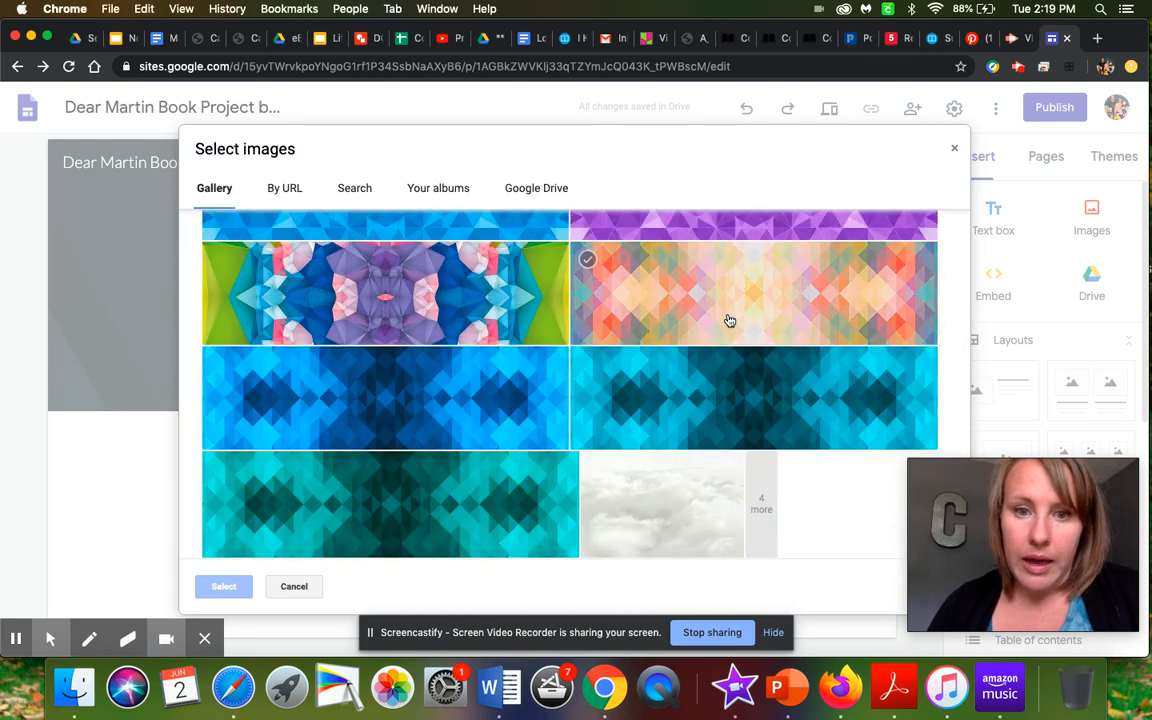
pyautogui.click(467, 294)
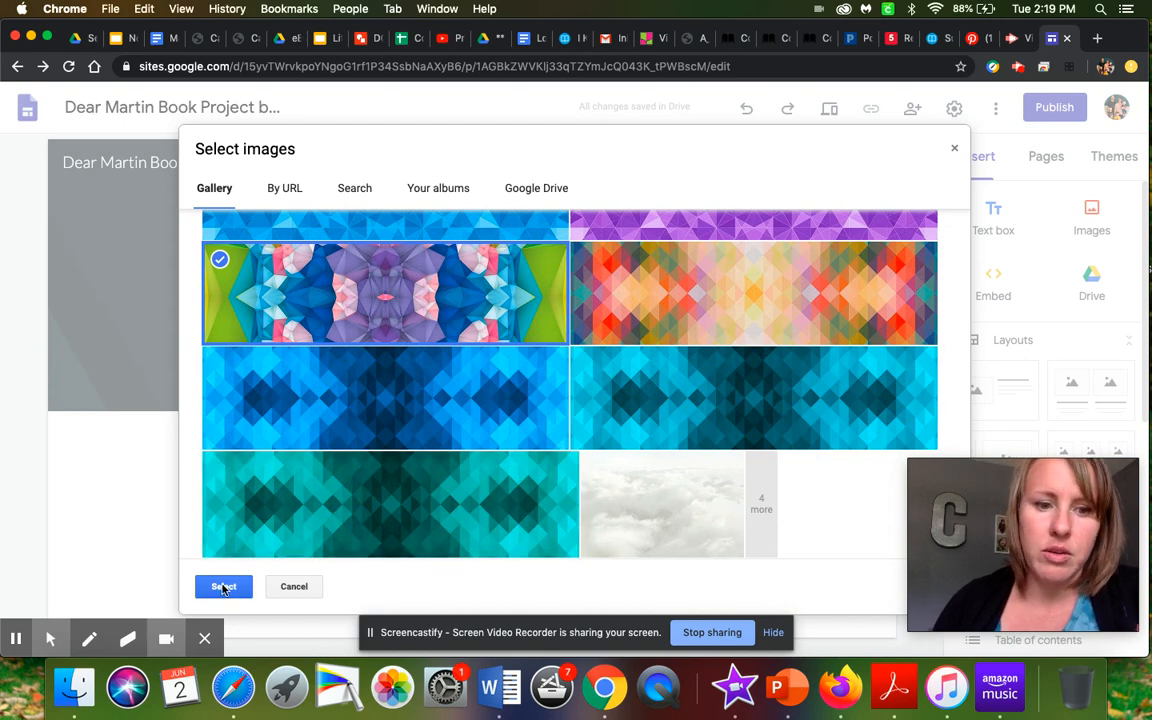
pyautogui.click(224, 586)
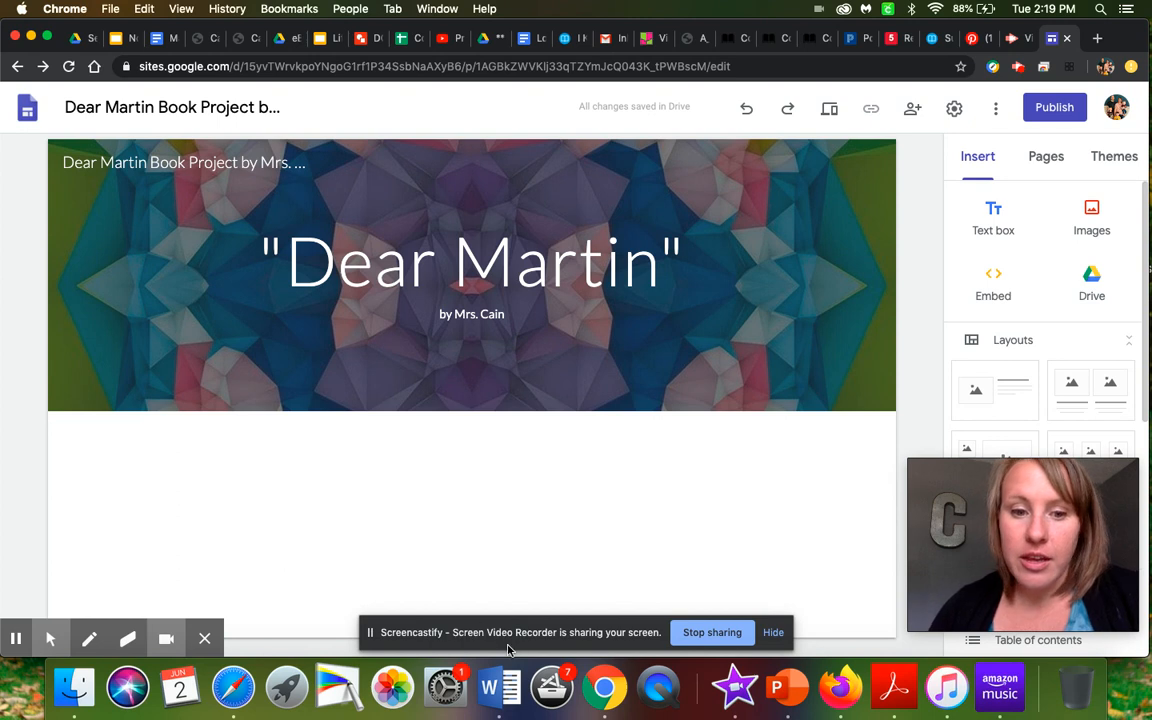
# - Look through the insertable content, from text boxes and layouts to the image carousel, button, YouTube, calendar and map elements
pyautogui.scroll(-1, 959, 433)
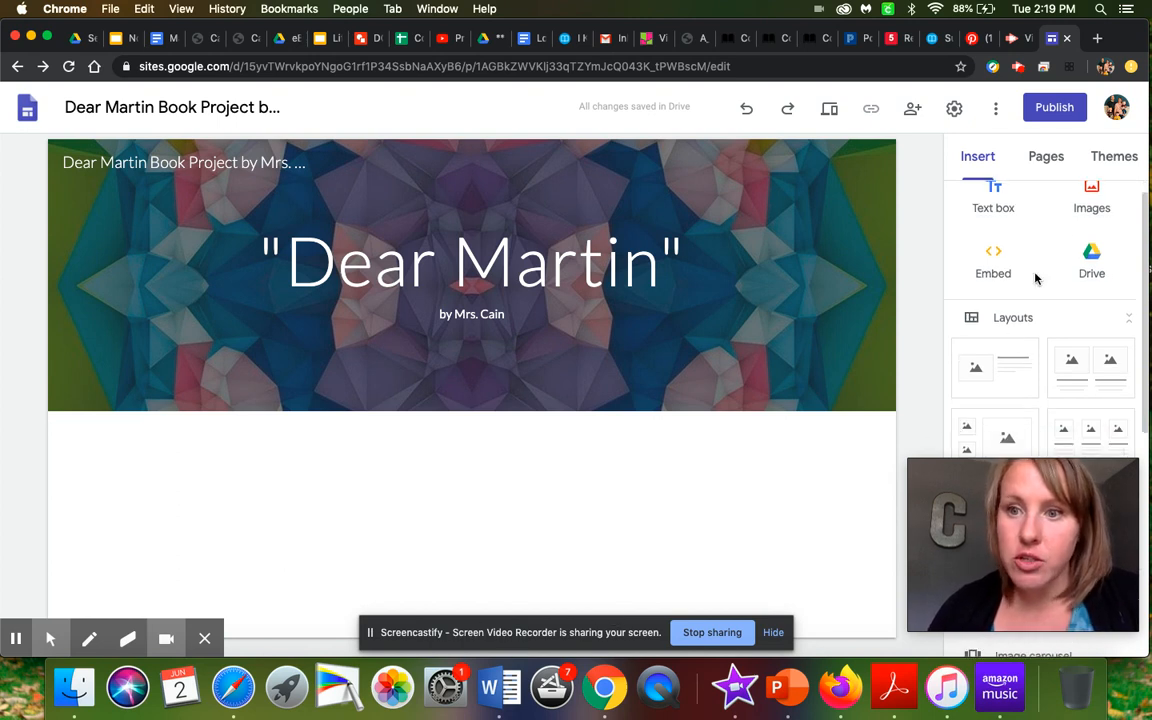
pyautogui.scroll(1, 1034, 278)
pyautogui.scroll(-2, 1058, 277)
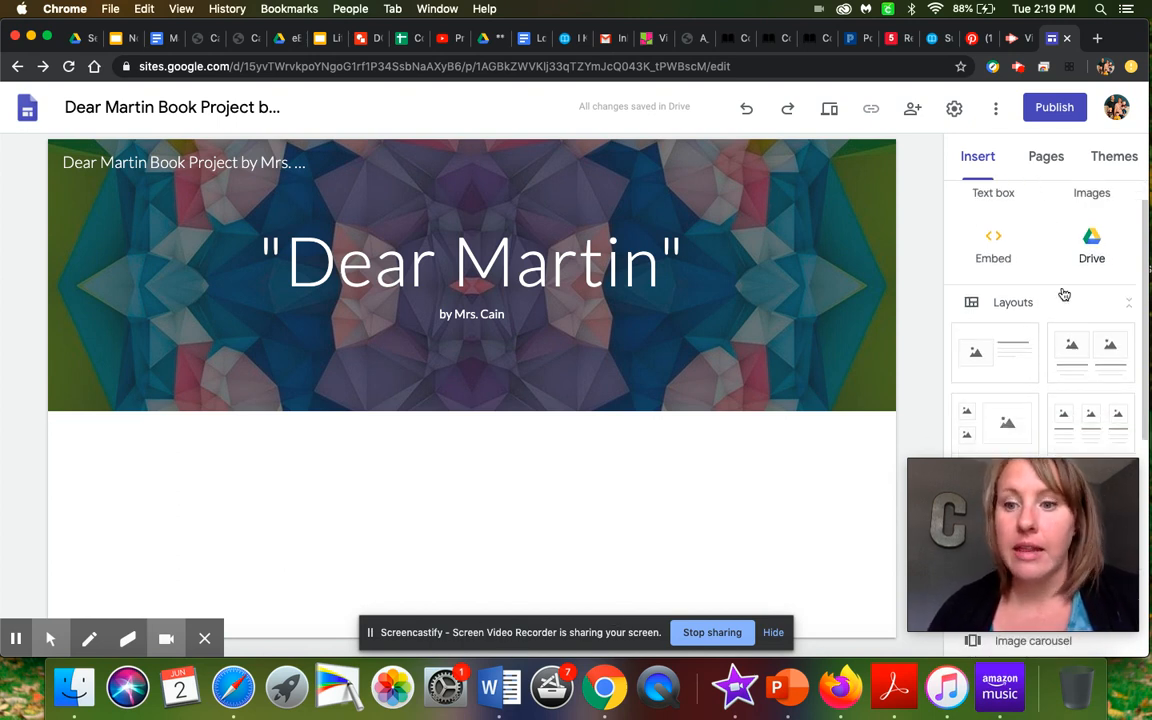
pyautogui.scroll(-5, 1064, 294)
pyautogui.scroll(4, 1064, 294)
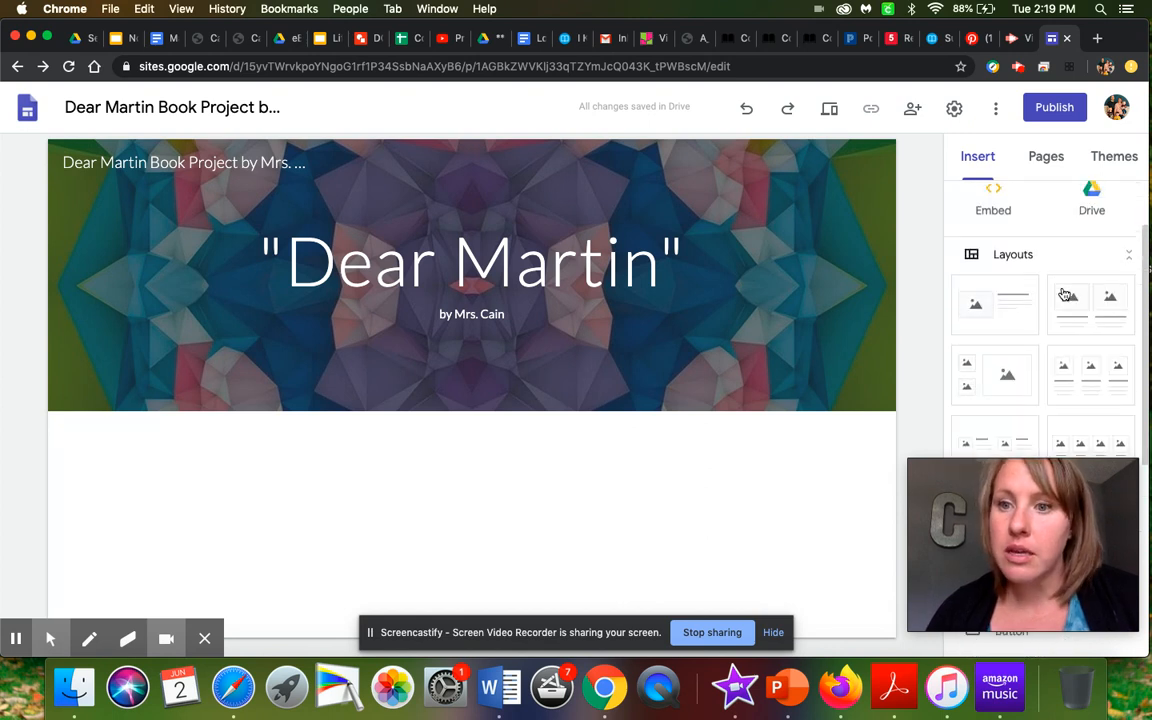
pyautogui.scroll(-2, 1064, 294)
pyautogui.scroll(5, 1064, 294)
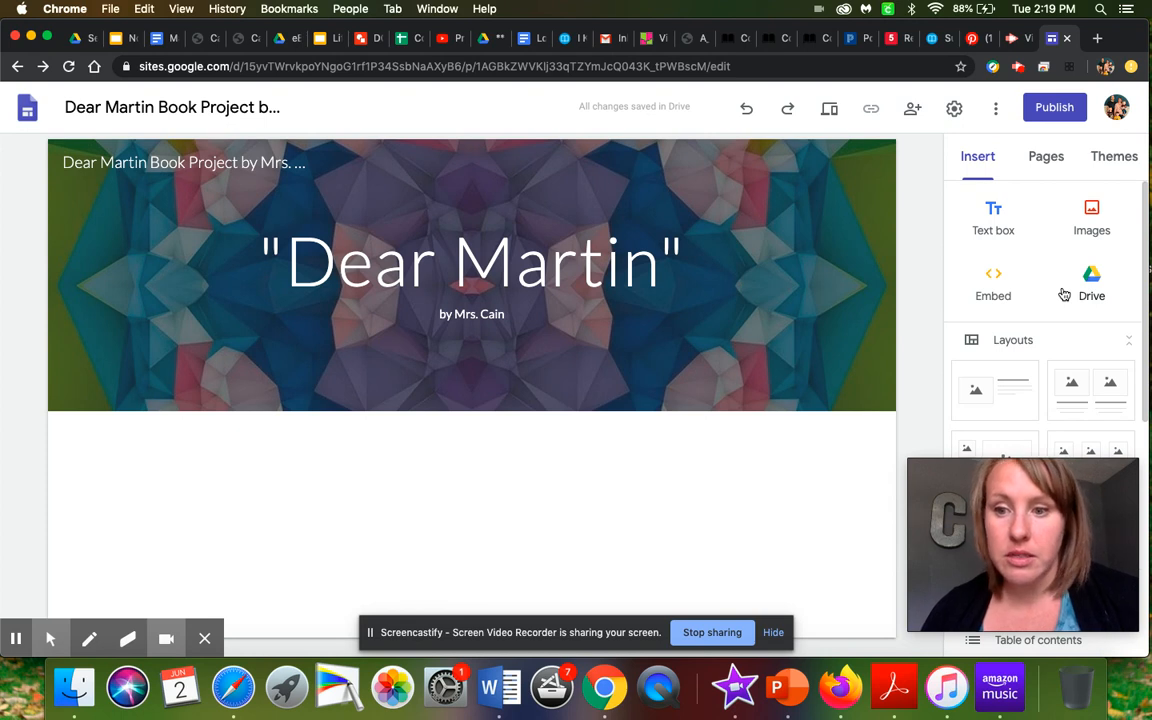
pyautogui.scroll(-1, 1064, 294)
pyautogui.scroll(2, 1064, 293)
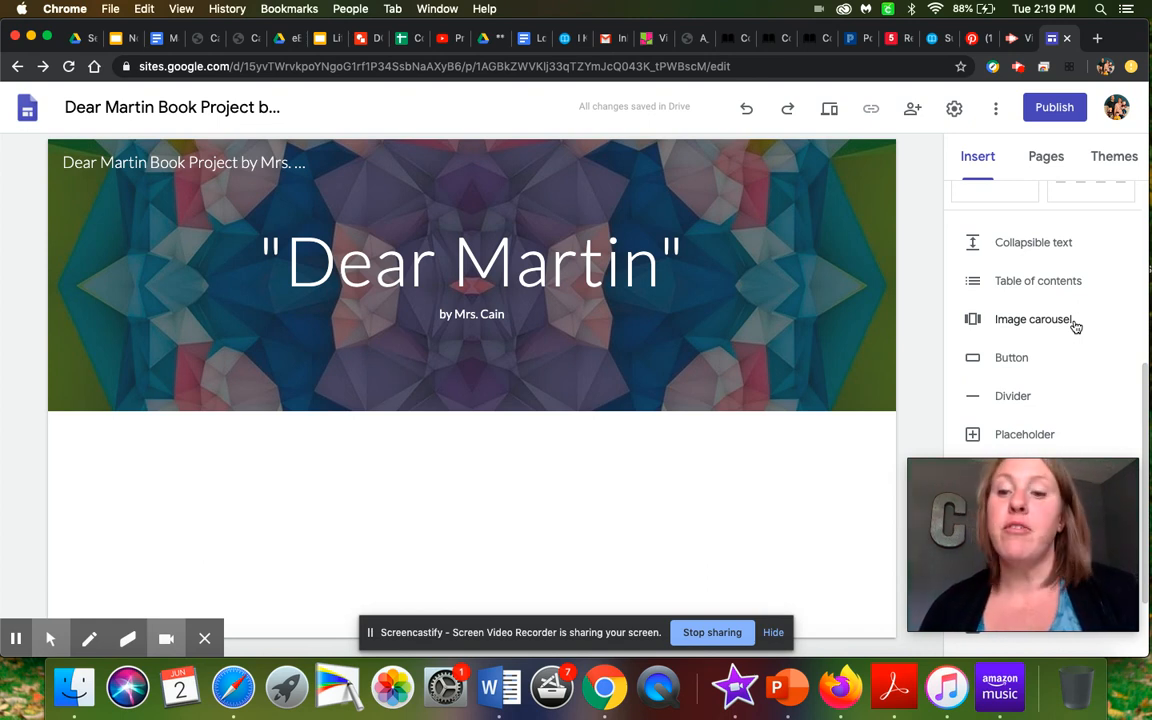
pyautogui.scroll(-3, 1075, 326)
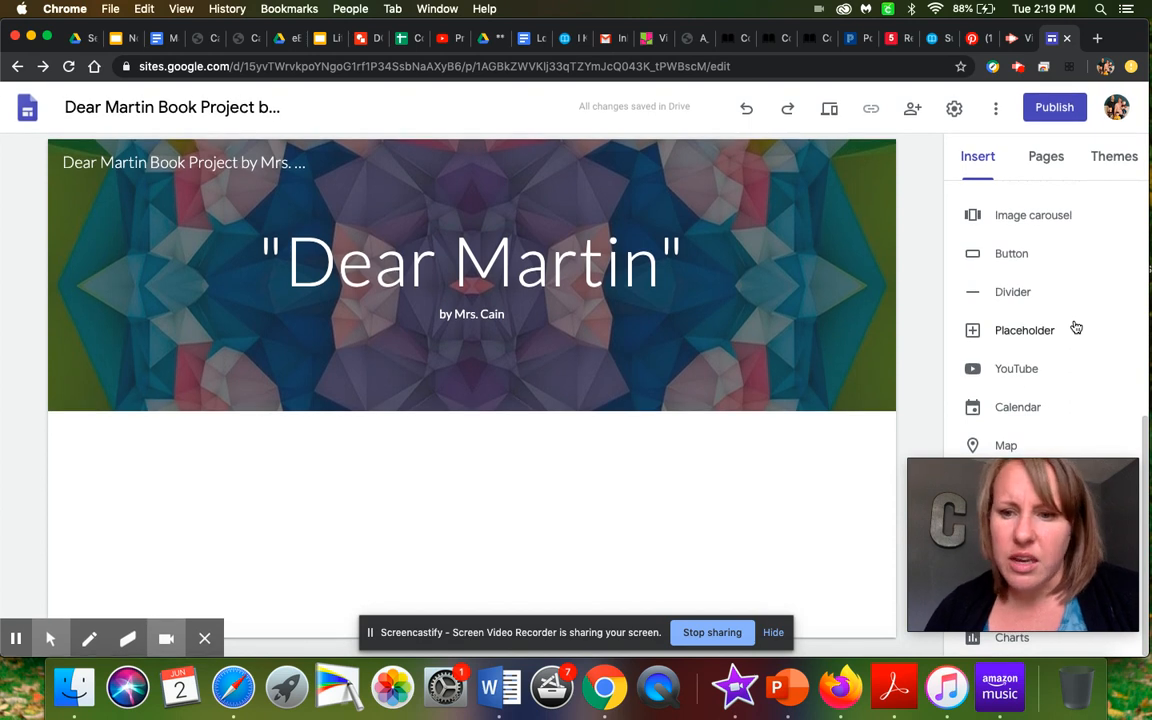
pyautogui.scroll(2, 1075, 328)
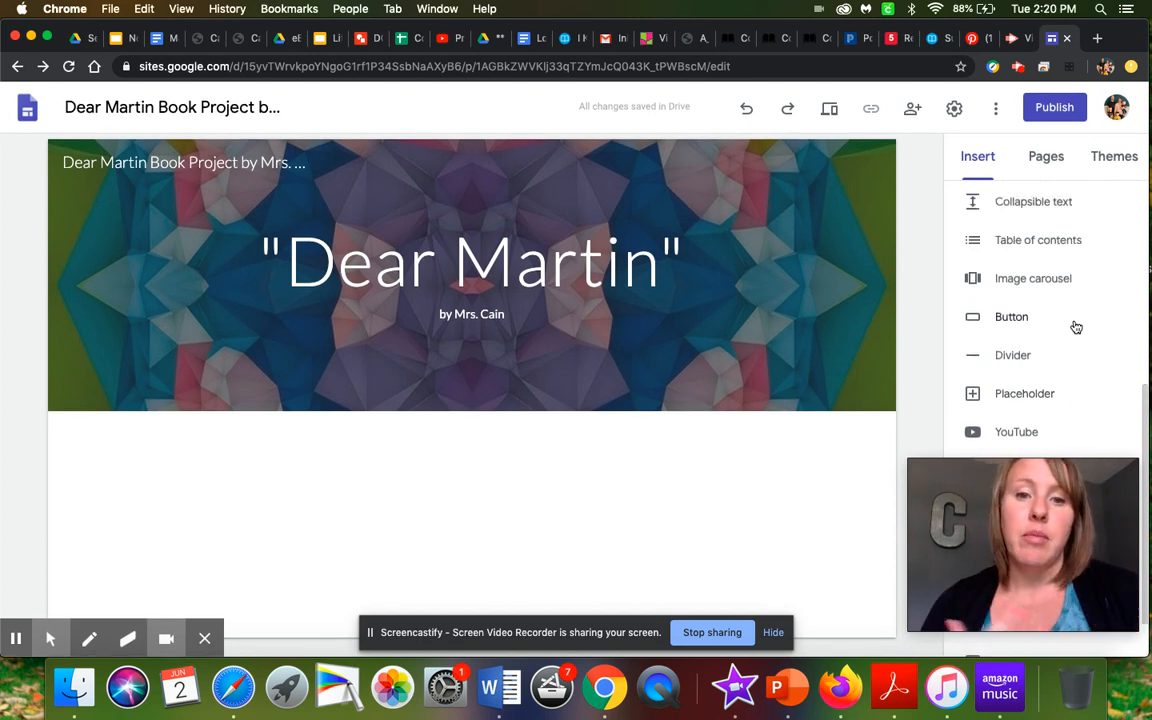
pyautogui.scroll(6, 1075, 328)
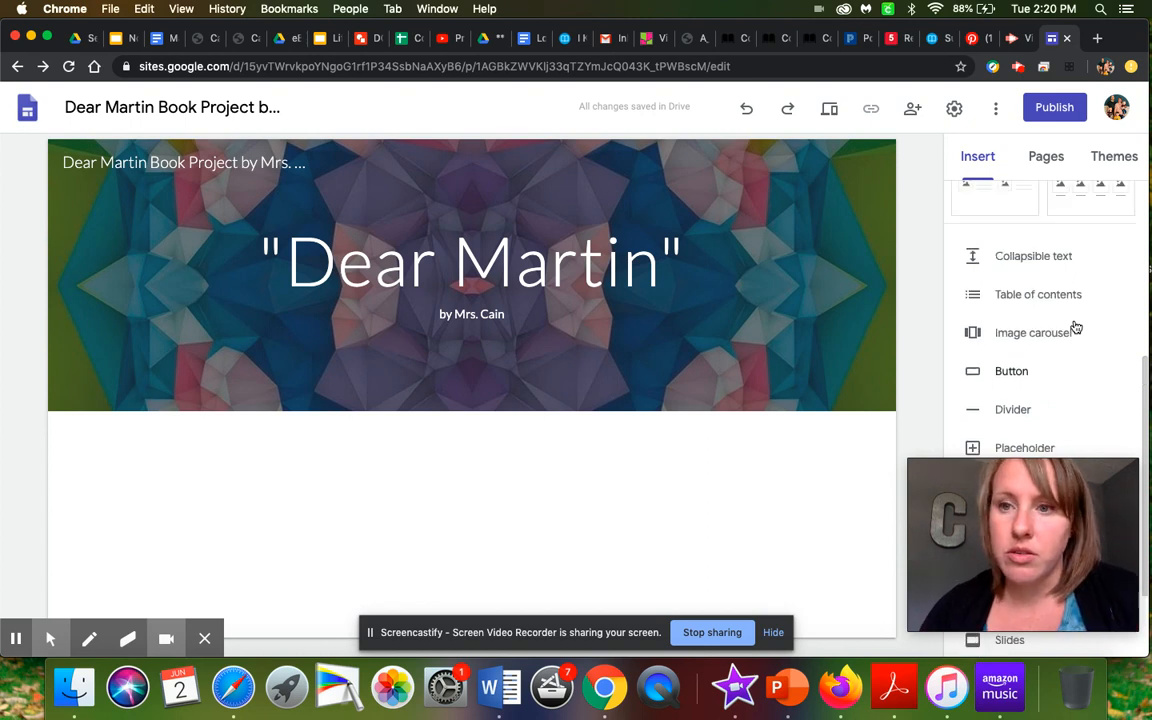
pyautogui.scroll(1, 1075, 328)
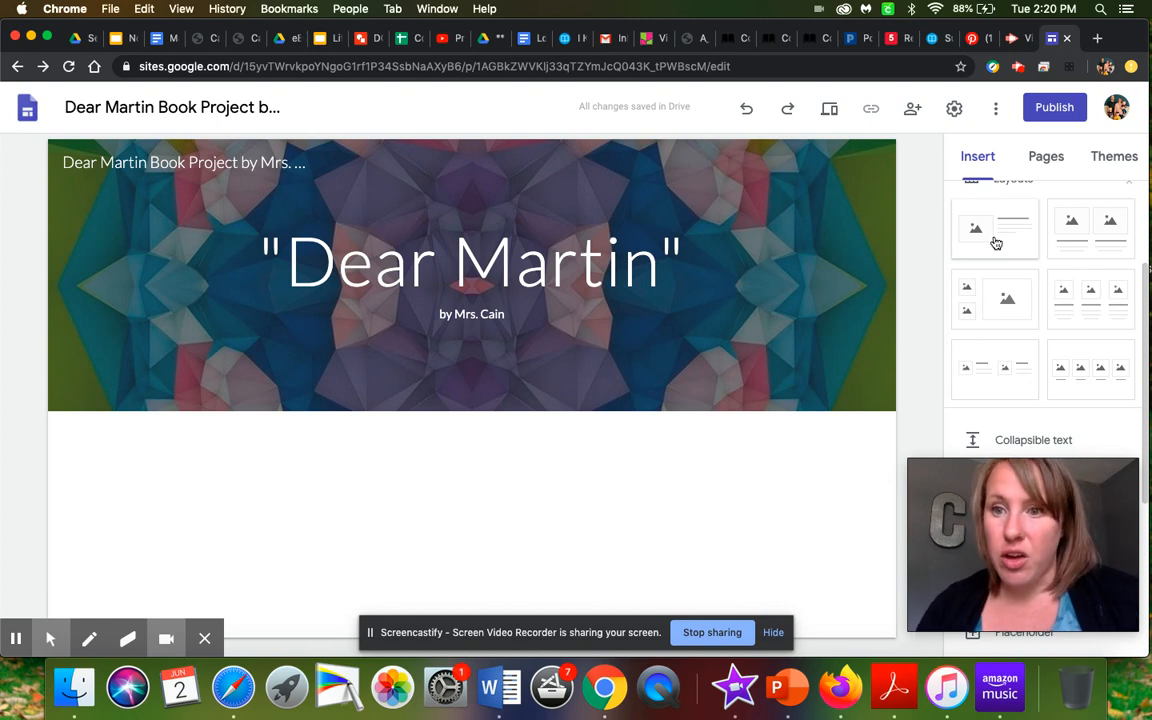
# - Insert the layout with three images side by side, each with a heading and text, below the header
pyautogui.scroll(1, 996, 243)
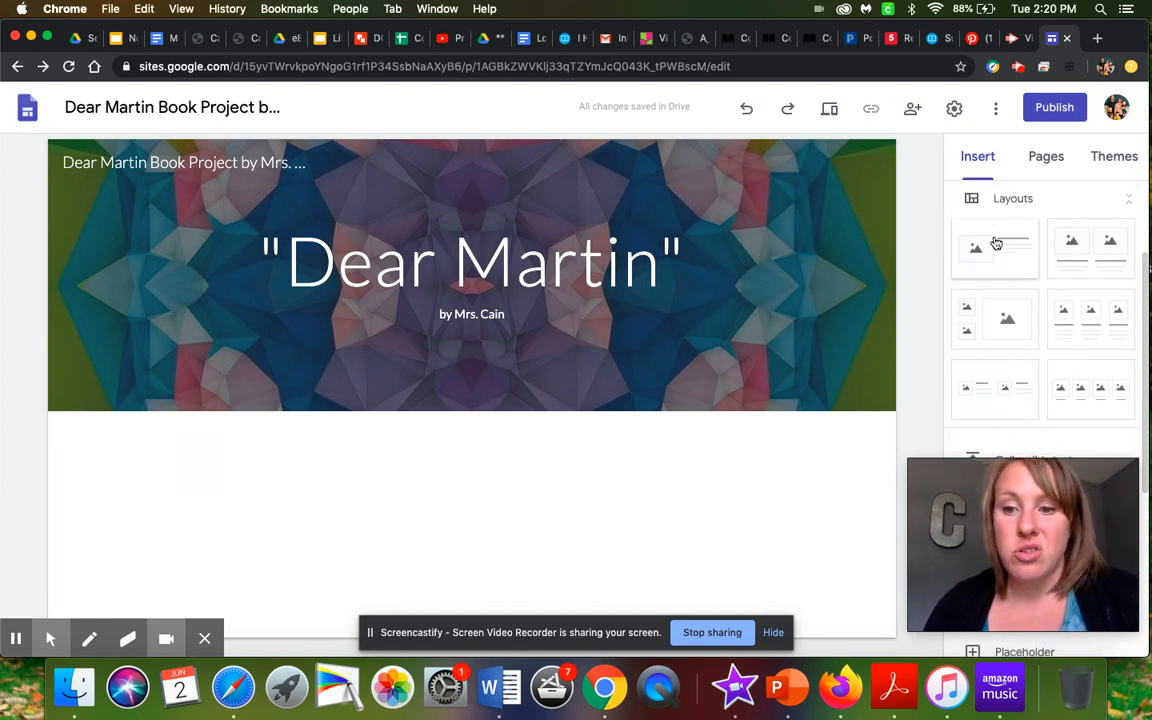
pyautogui.click(1100, 312)
pyautogui.moveTo(1068, 326); pyautogui.dragTo(632, 504)
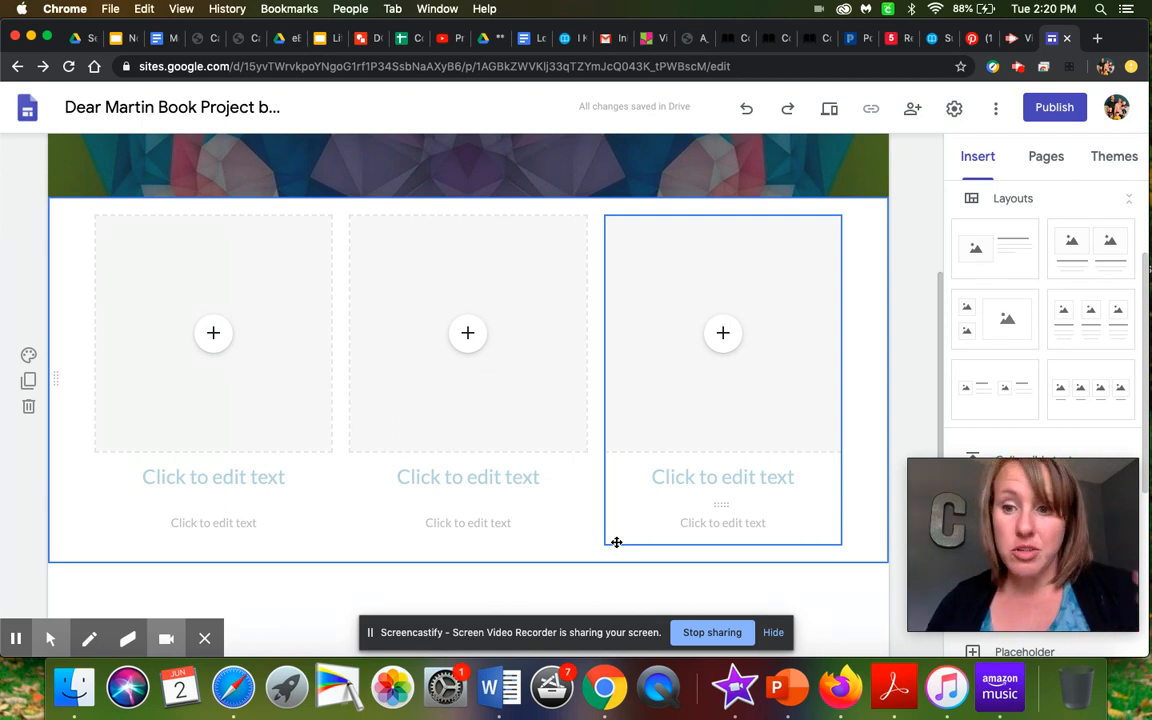
# - Delete all three image placeholders from the three-column layout, keeping only the headings and text
pyautogui.click(313, 415)
pyautogui.click(312, 412)
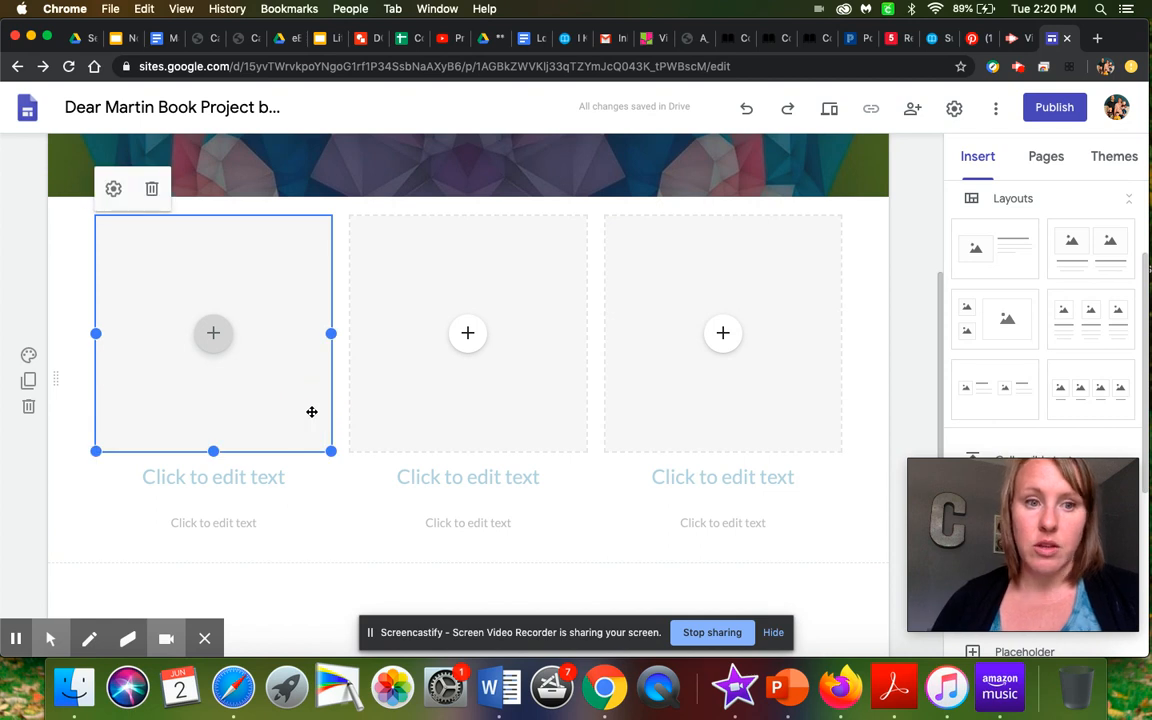
pyautogui.click(152, 189)
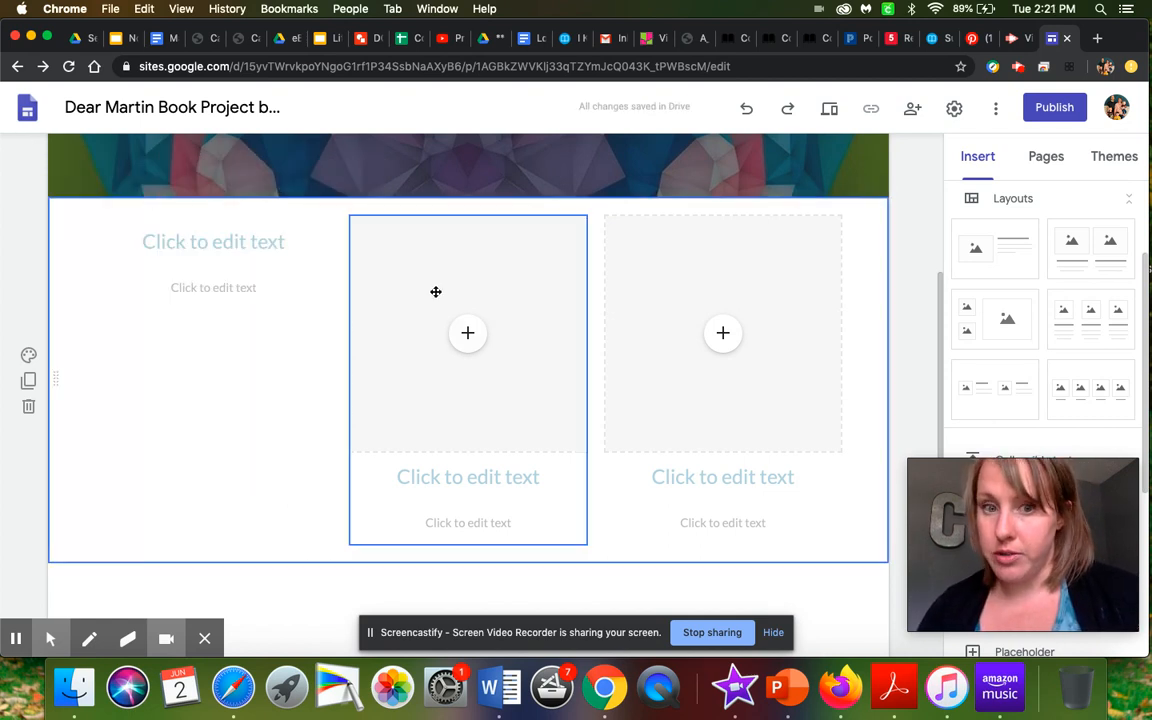
pyautogui.click(507, 278)
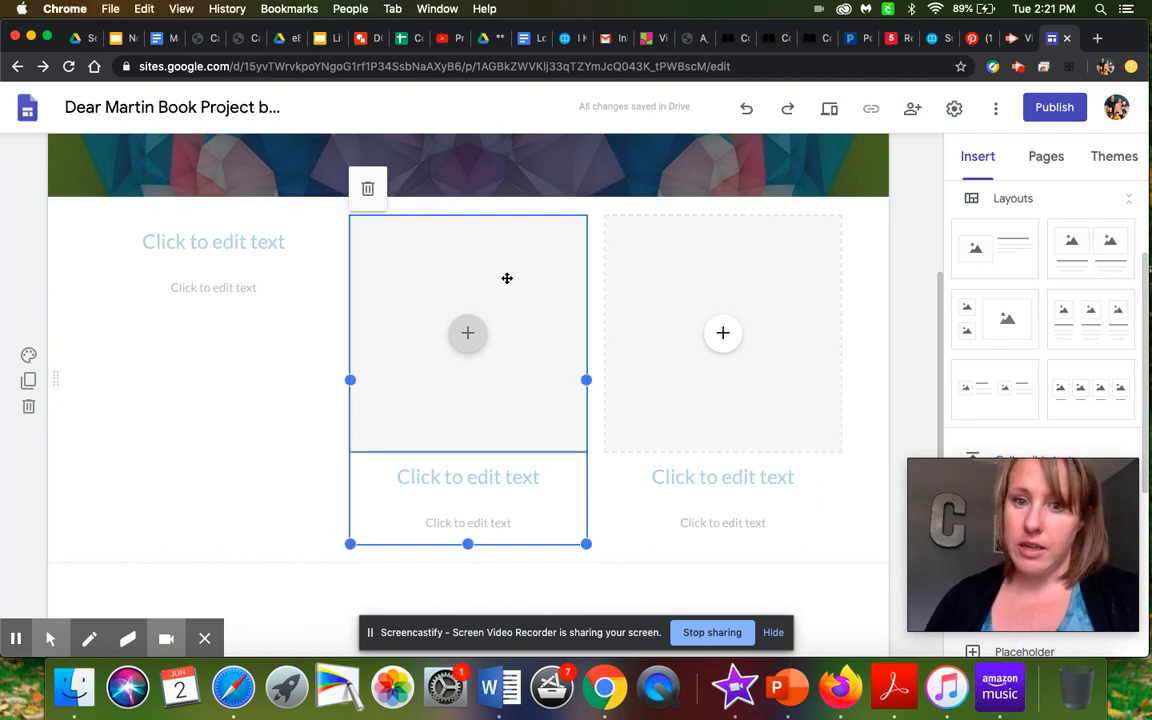
pyautogui.click(507, 278)
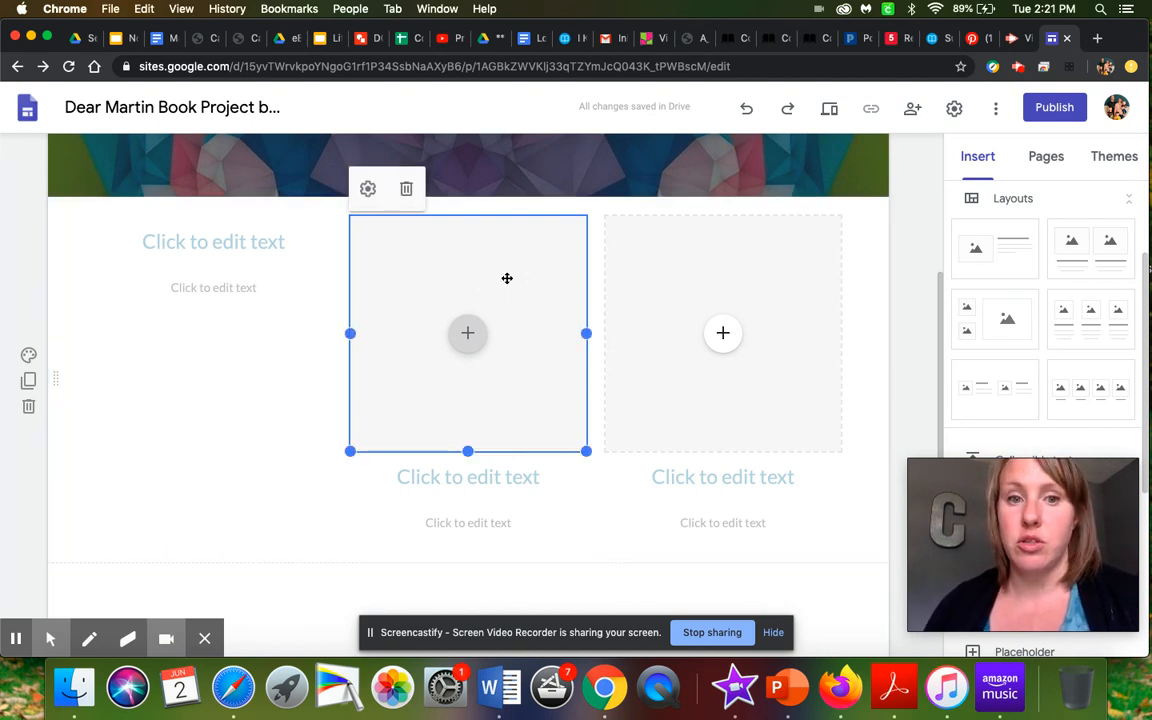
pyautogui.click(406, 191)
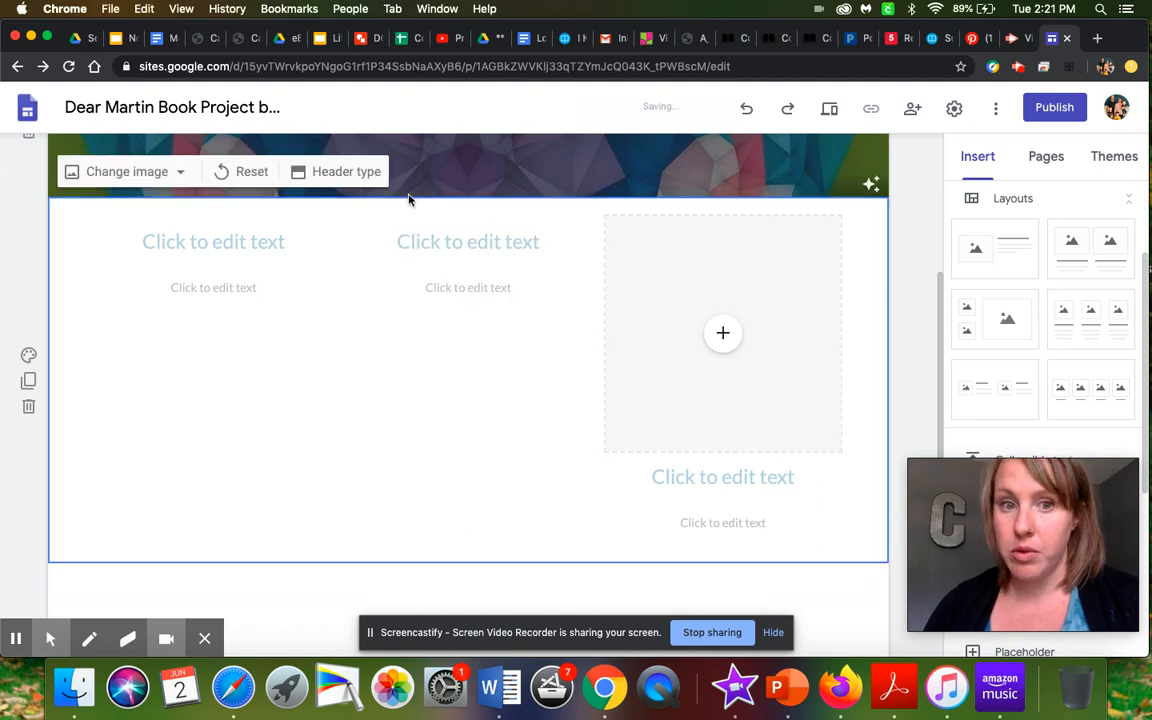
pyautogui.click(728, 273)
pyautogui.click(728, 273)
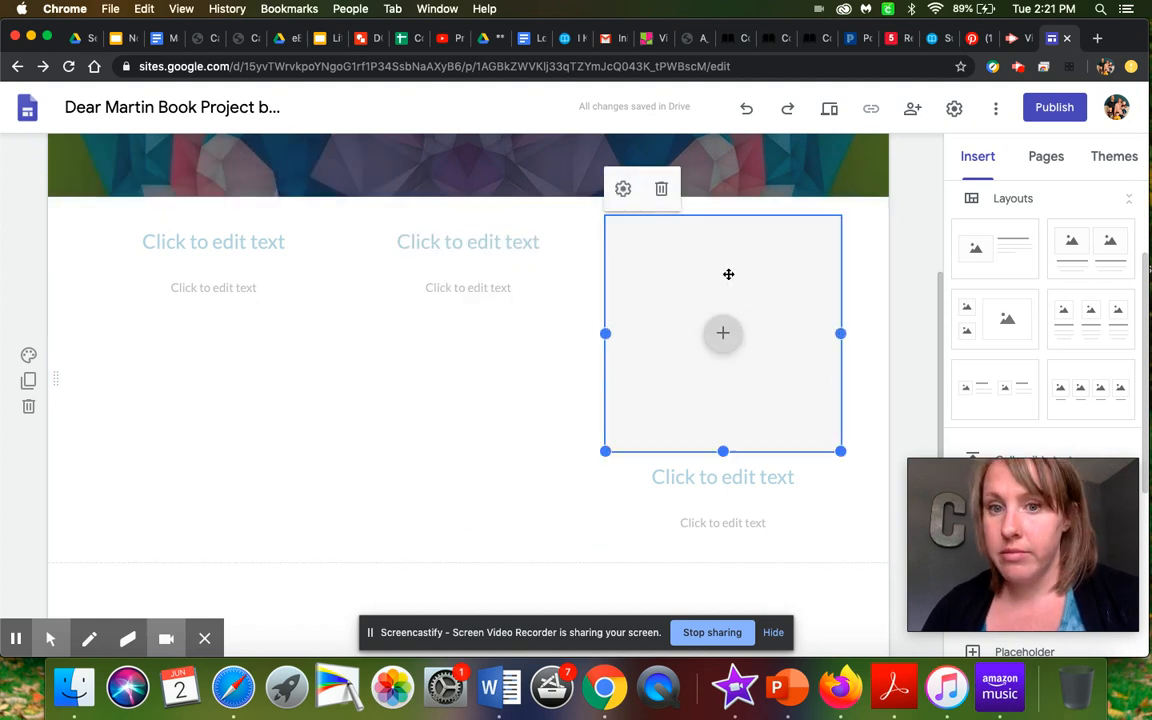
pyautogui.click(661, 188)
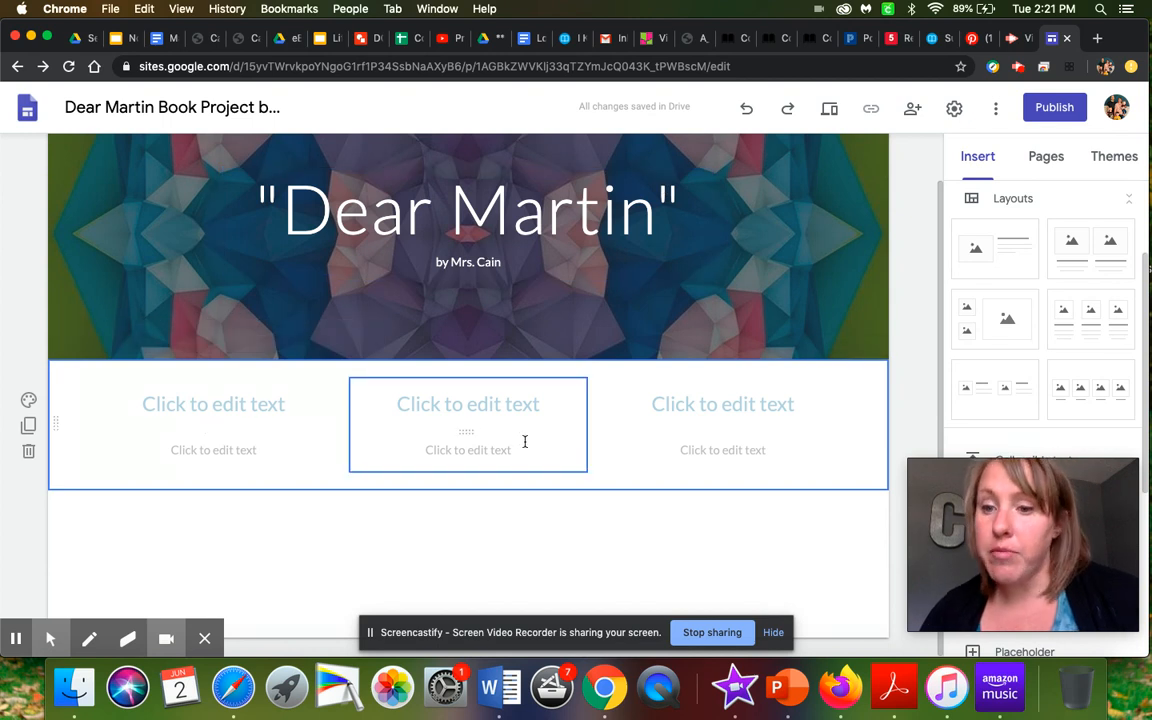
# - Fill in the three column headings below the header as Characters, Setting and Plot Summary
pyautogui.click(257, 404)
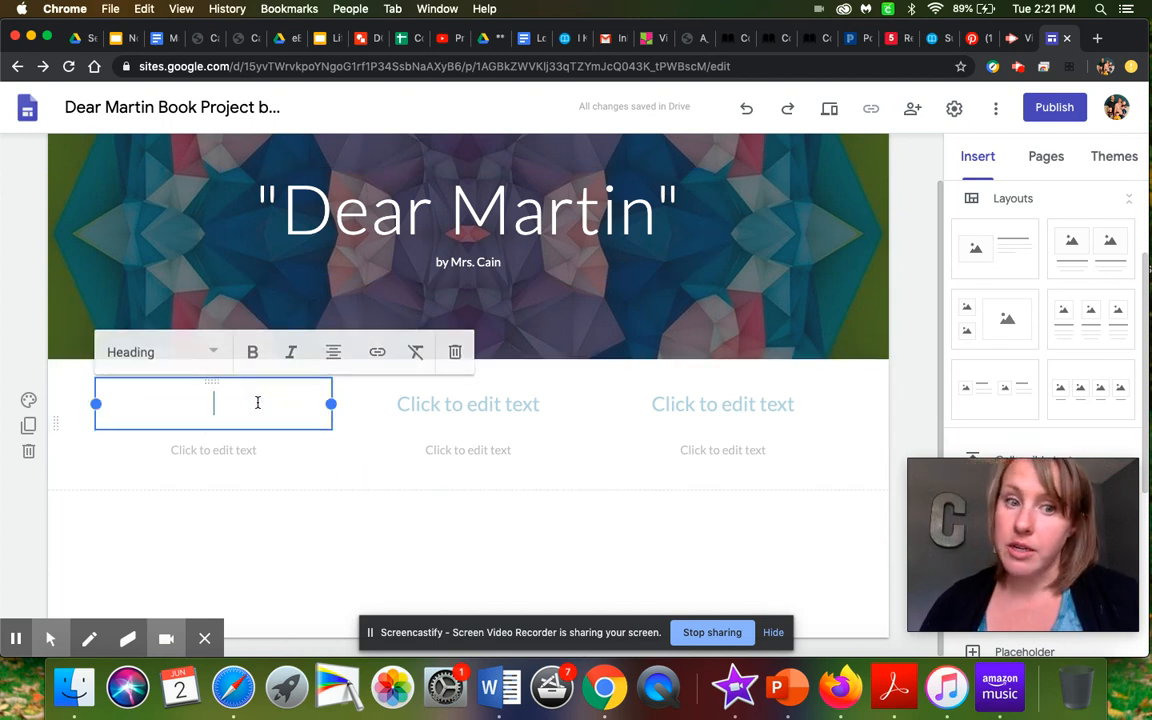
pyautogui.write('Characters')
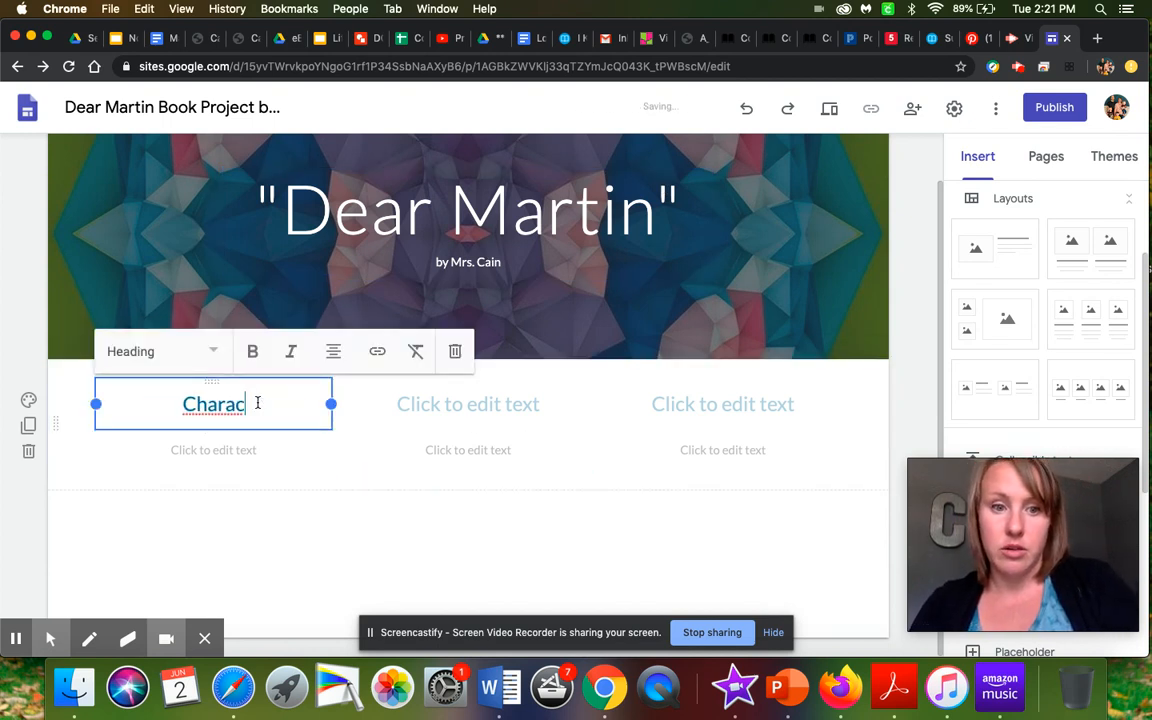
pyautogui.click(473, 406)
pyautogui.write('Setting')
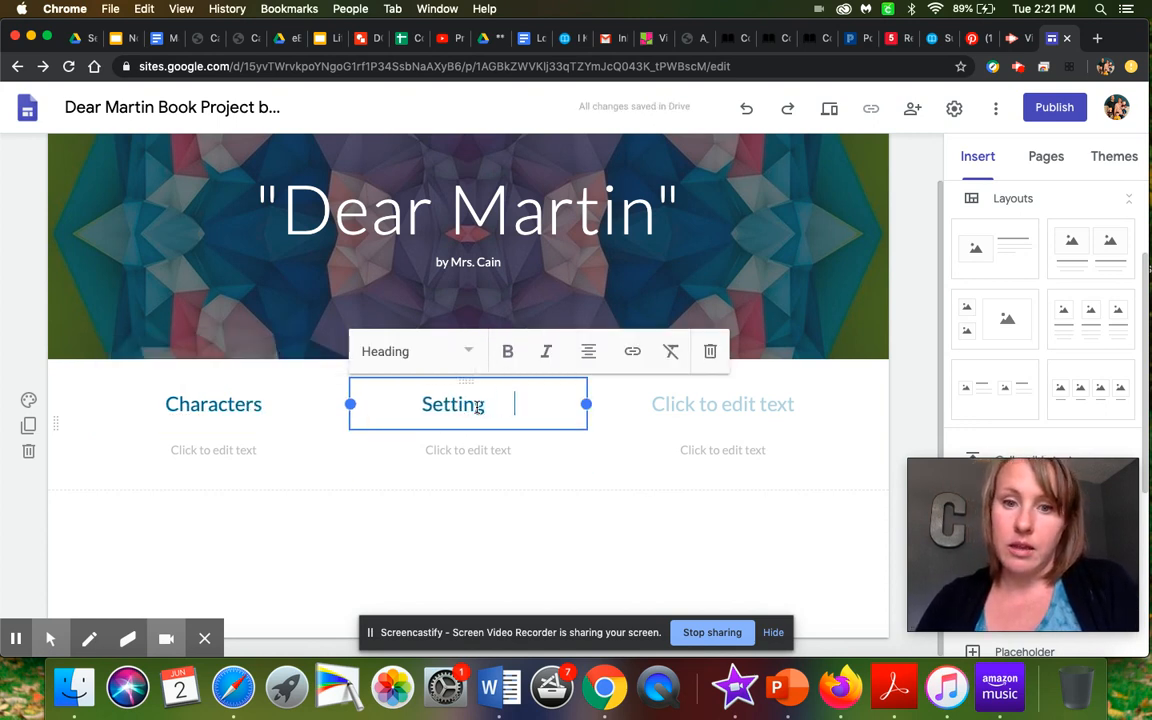
pyautogui.click(760, 404)
pyautogui.write('Plot Summary')
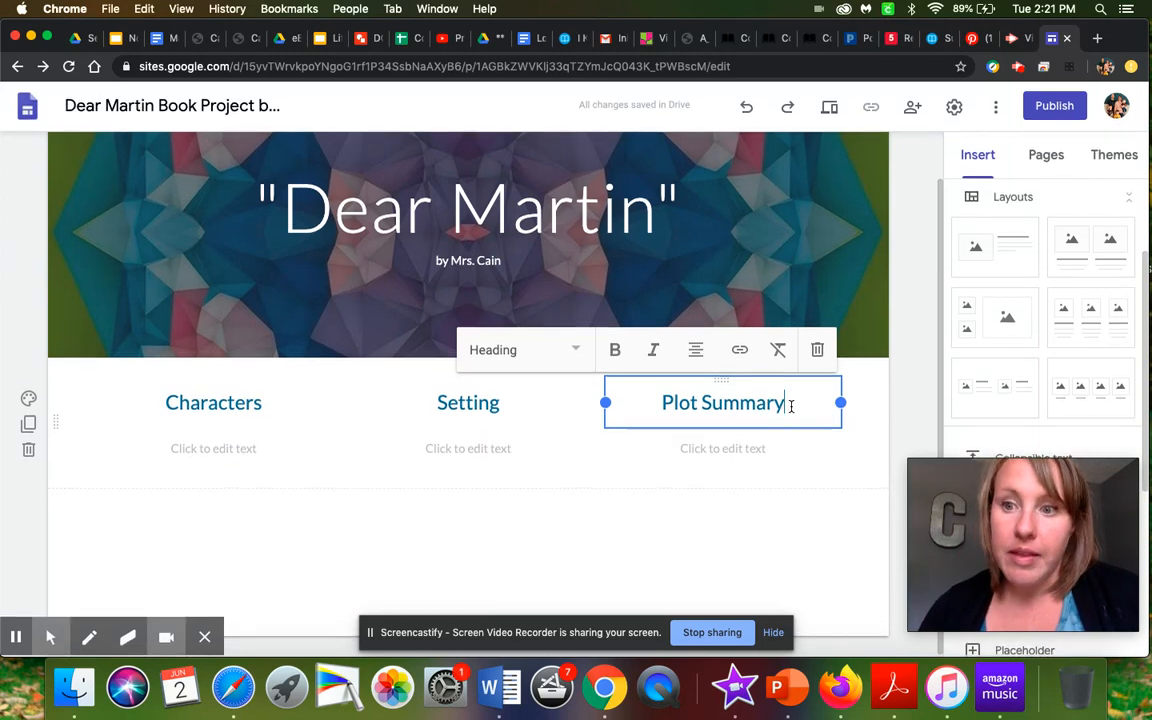
# - Insert another three-column image-and-text layout below the Characters row and delete its three image placeholders
pyautogui.moveTo(1080, 318); pyautogui.dragTo(607, 550)
pyautogui.click(237, 269)
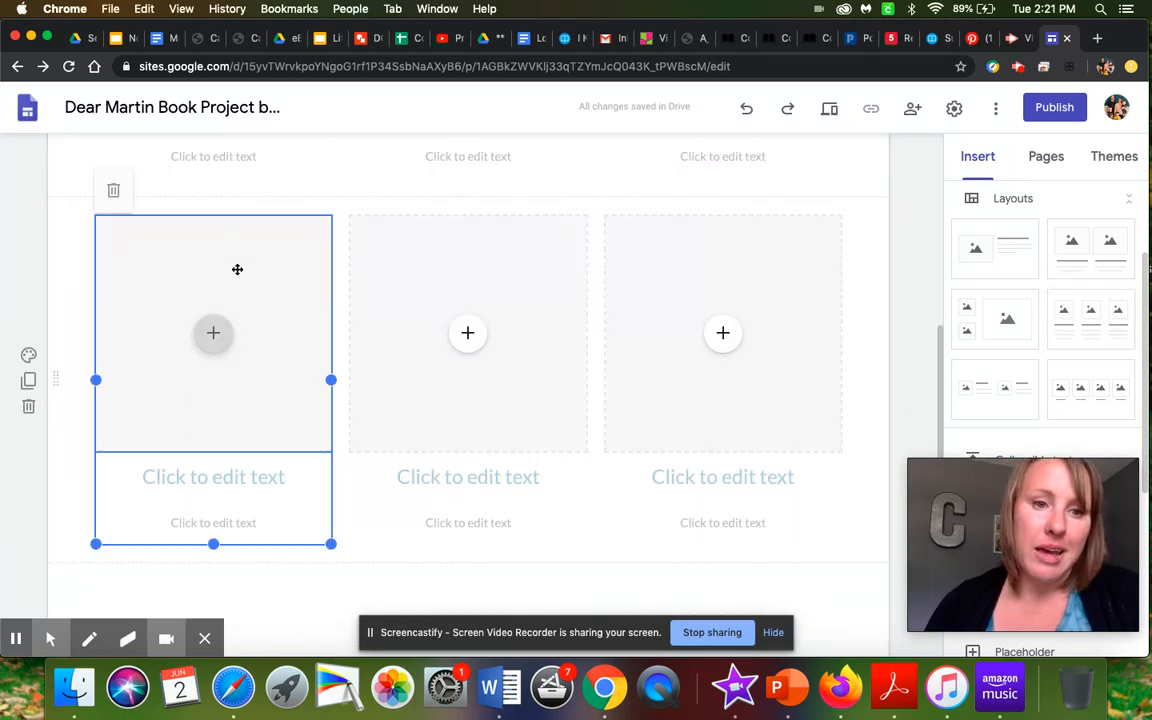
pyautogui.click(237, 267)
pyautogui.click(153, 188)
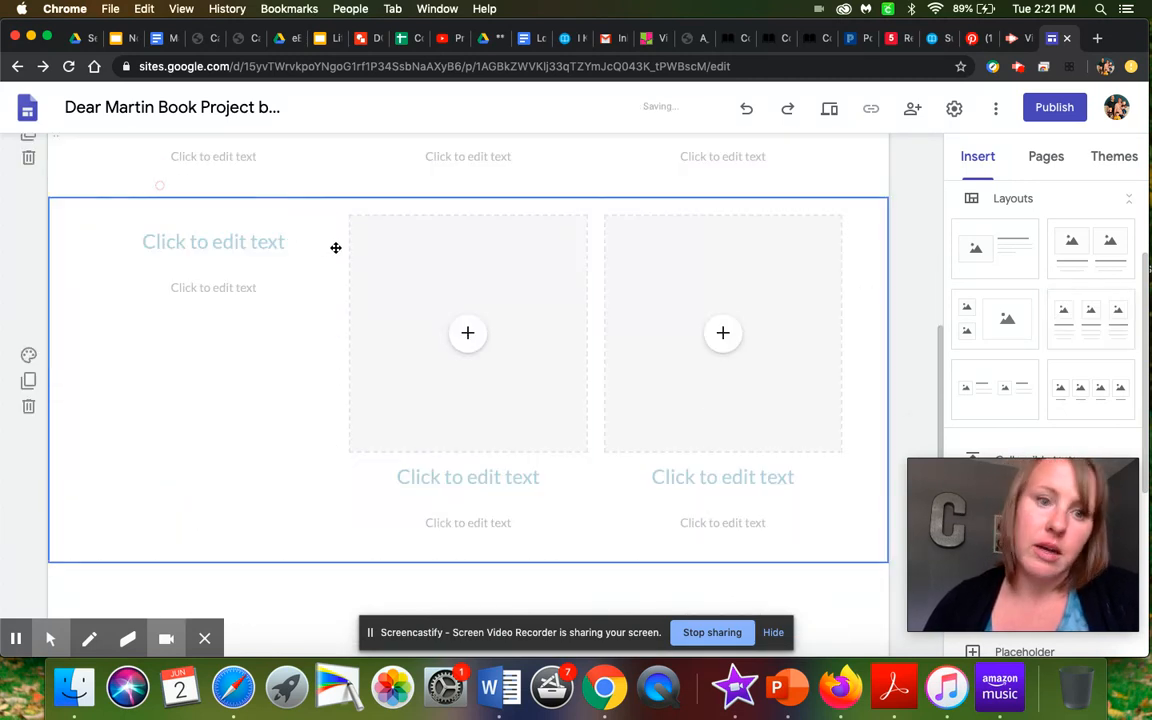
pyautogui.click(445, 267)
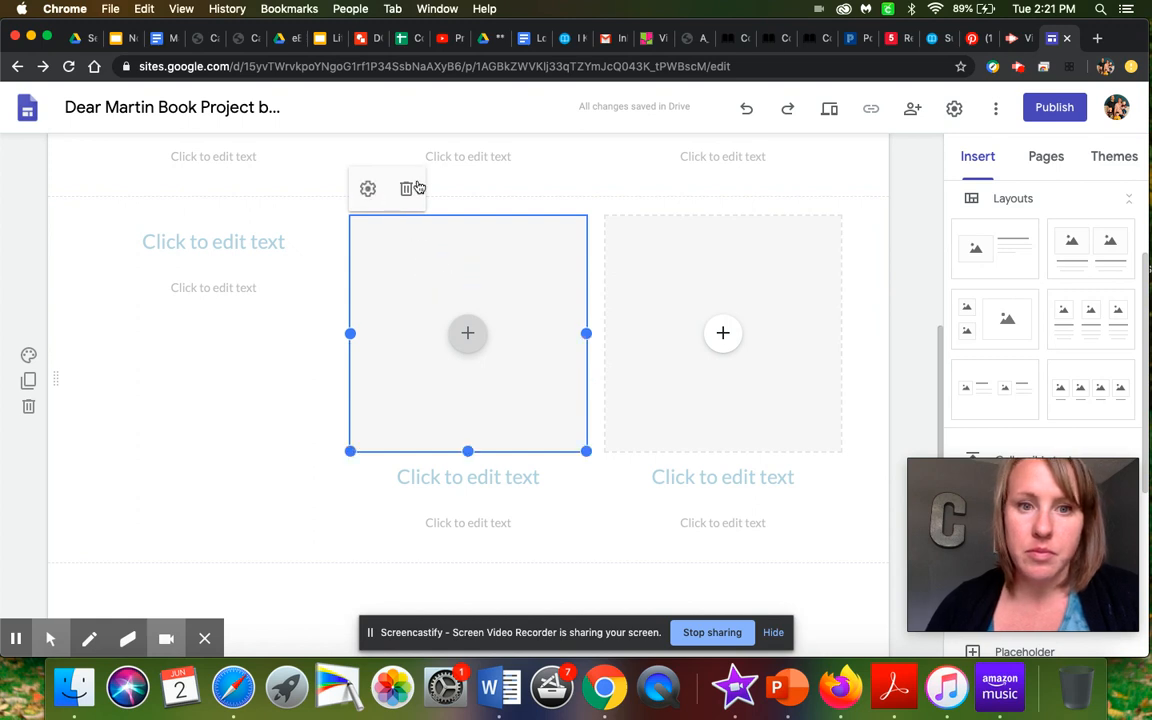
pyautogui.click(416, 188)
pyautogui.click(613, 250)
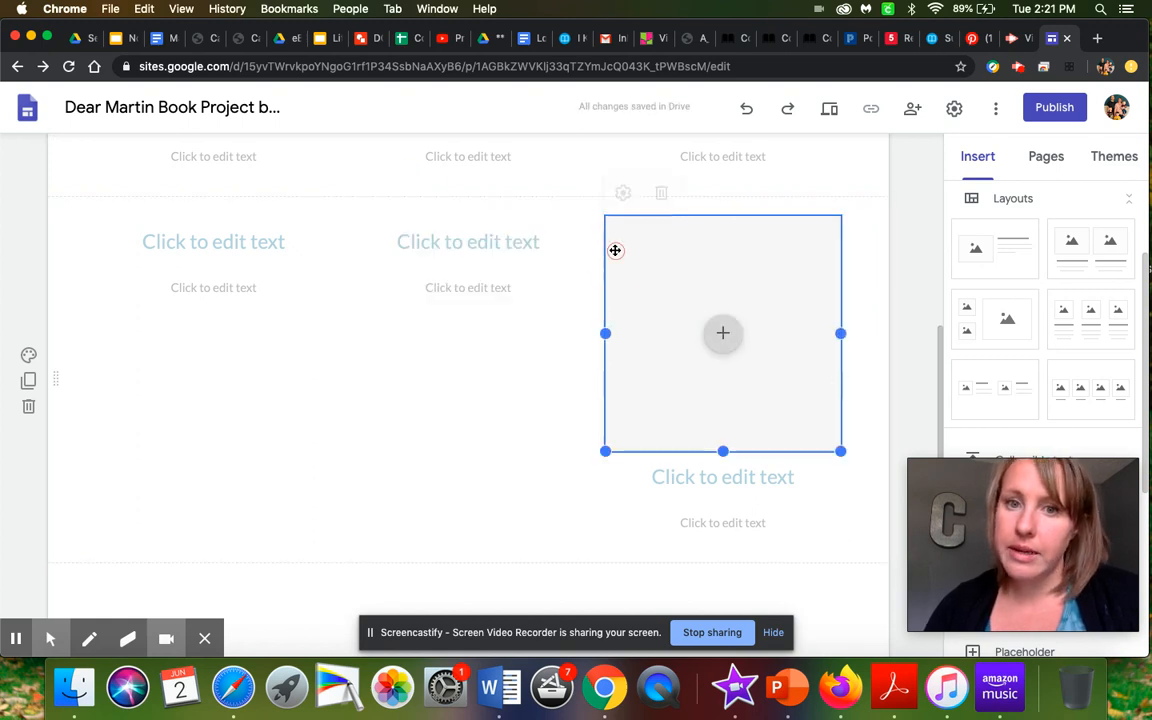
pyautogui.click(660, 191)
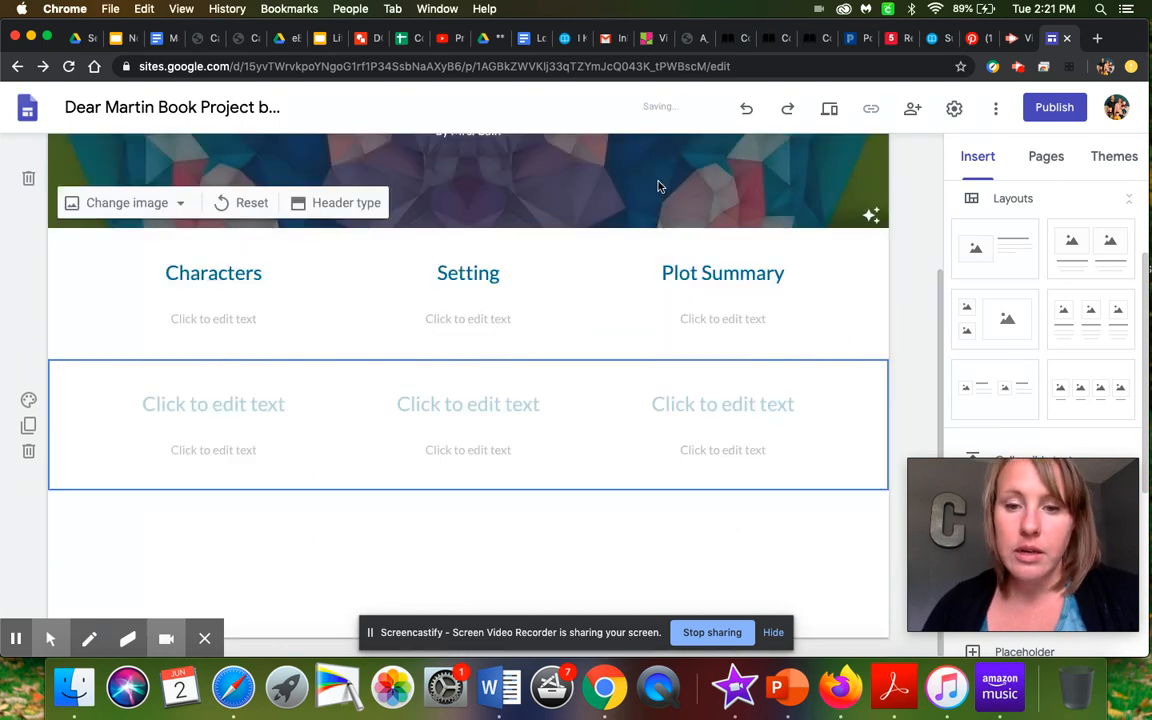
# - Fill in the second row's headings as Conflict, Theme and Favorite Quotes
pyautogui.click(236, 404)
pyautogui.write('Conflict')
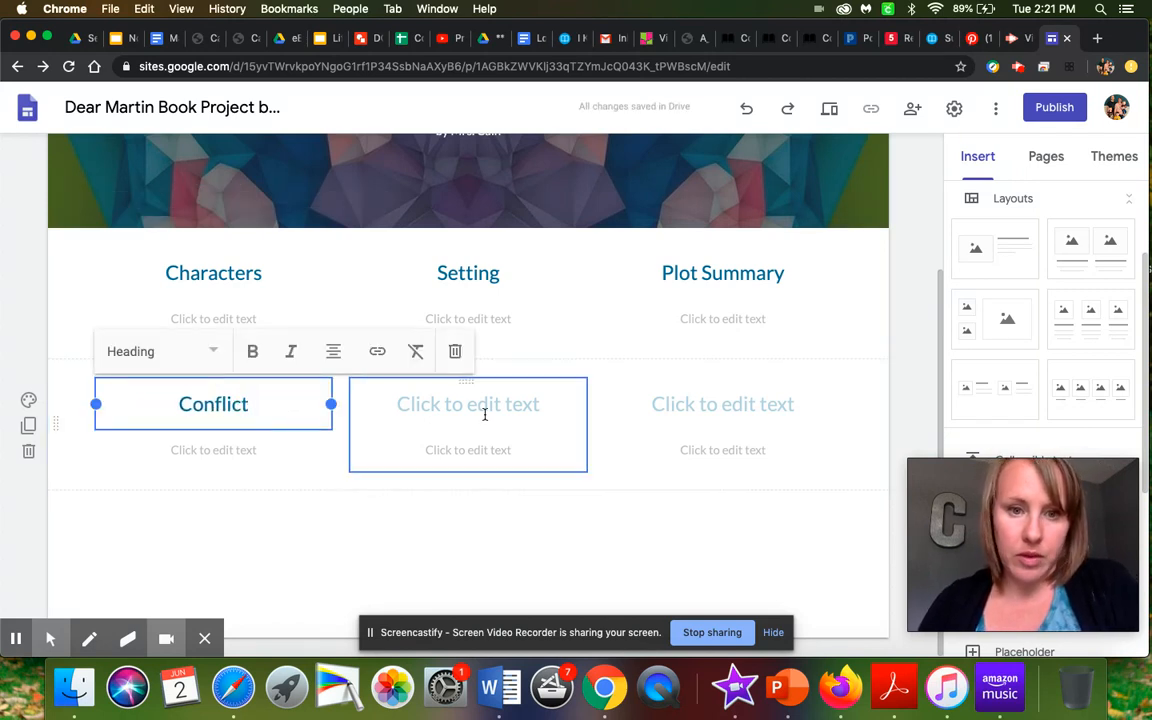
pyautogui.click(487, 405)
pyautogui.write('Theme')
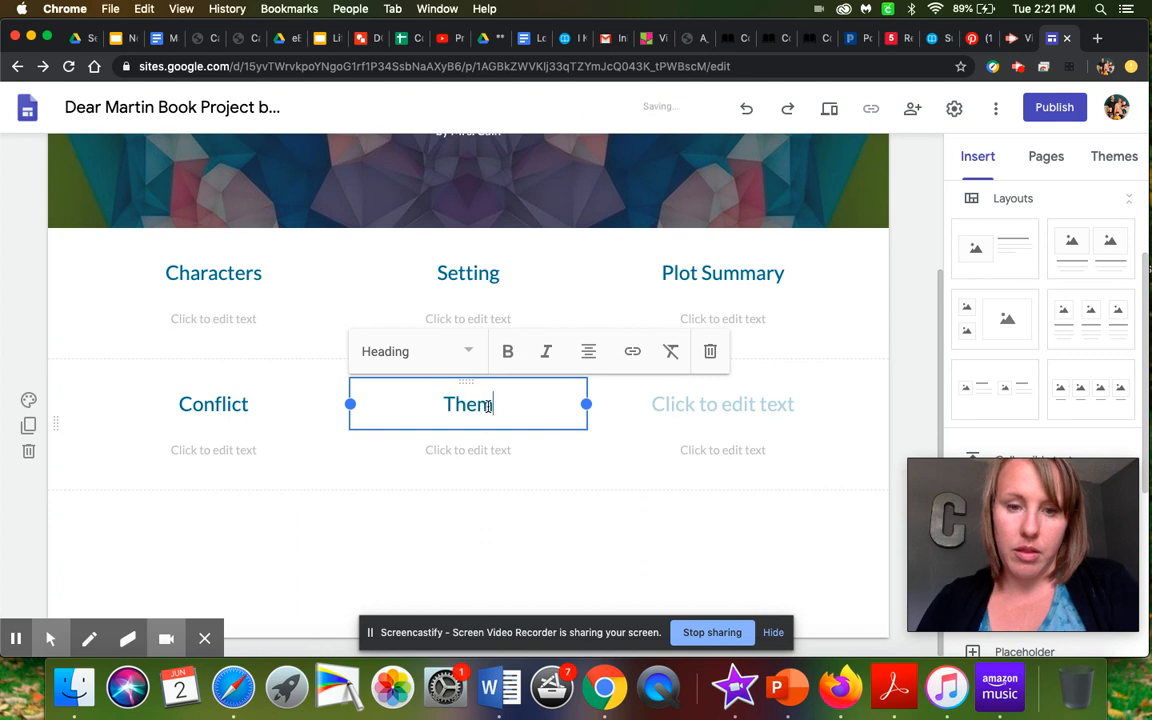
pyautogui.click(742, 404)
pyautogui.write('Favorite Quotes')
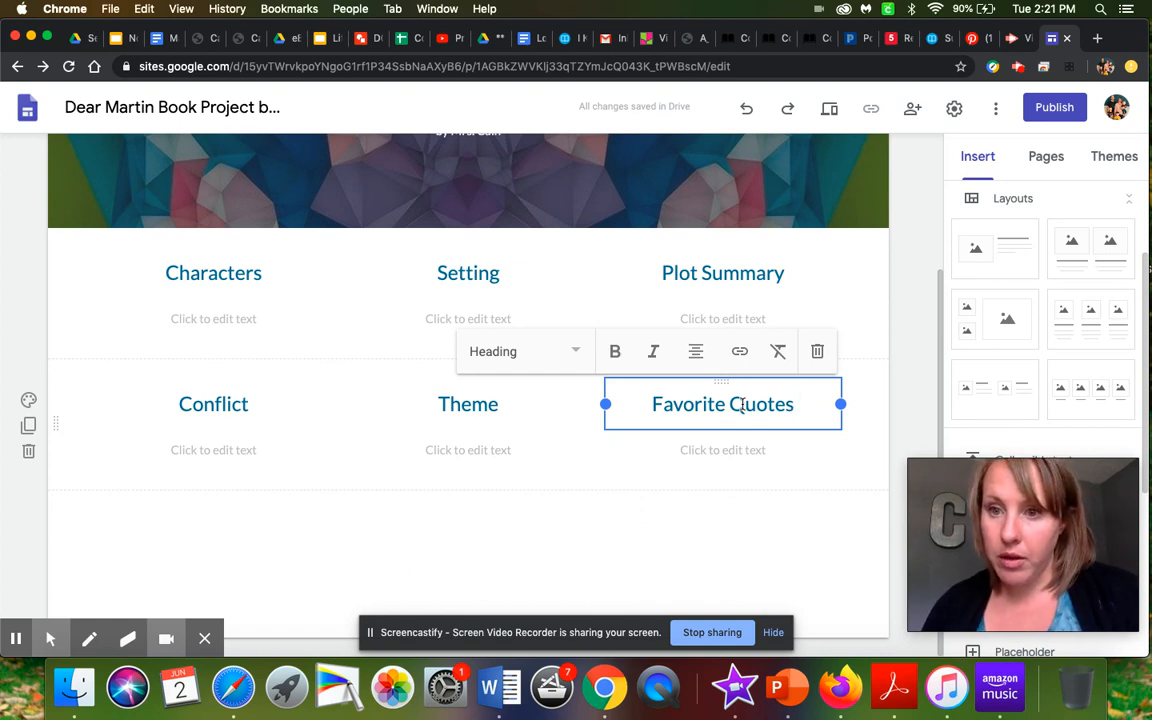
# - Insert the layout with one image beside text below the second row and title it "My review of the novel:"
pyautogui.scroll(-2, 1080, 383)
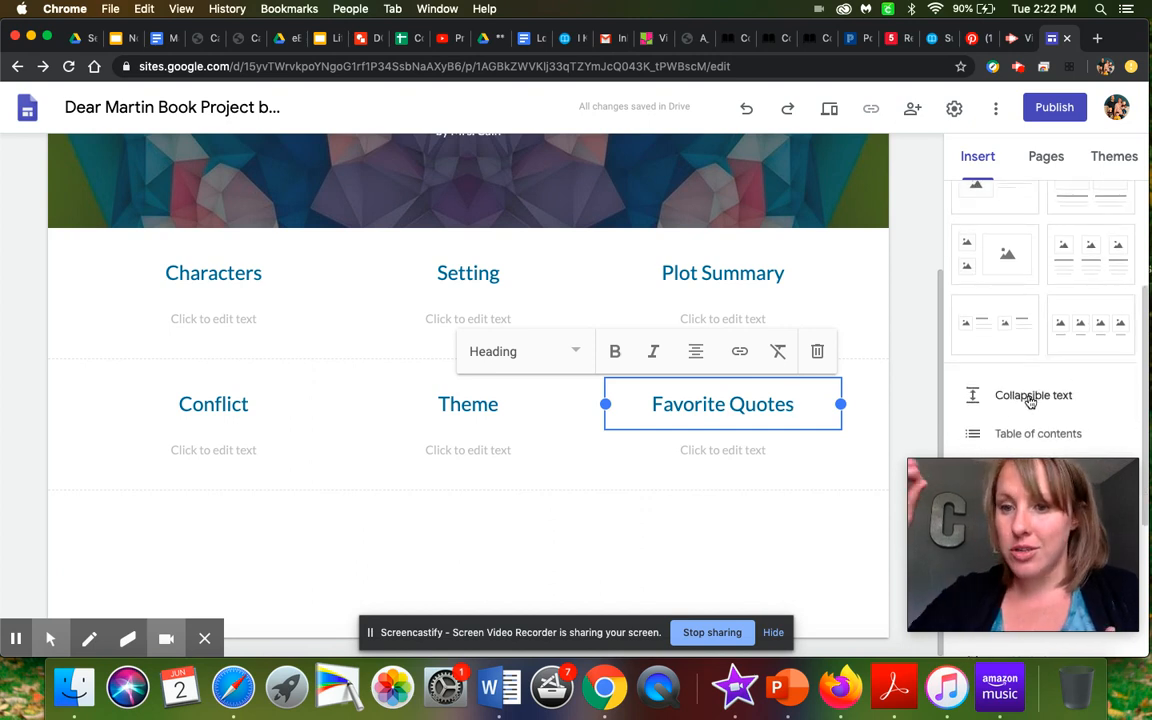
pyautogui.scroll(1, 1029, 399)
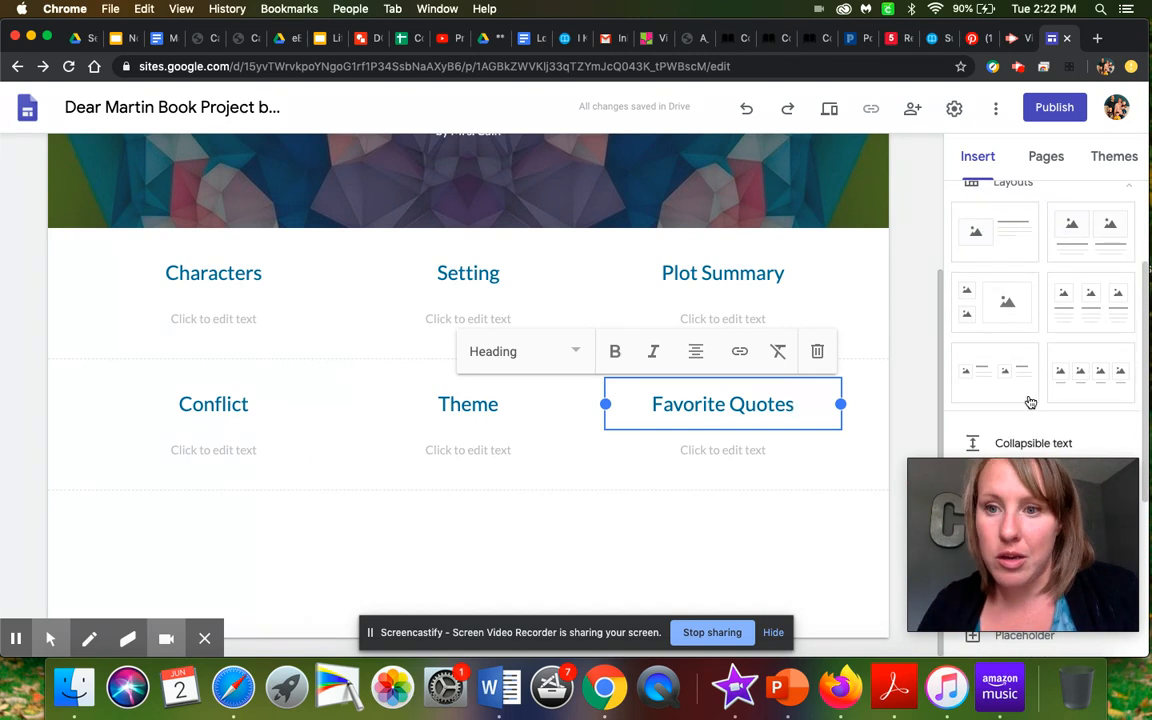
pyautogui.click(1008, 237)
pyautogui.moveTo(1008, 237); pyautogui.dragTo(506, 587)
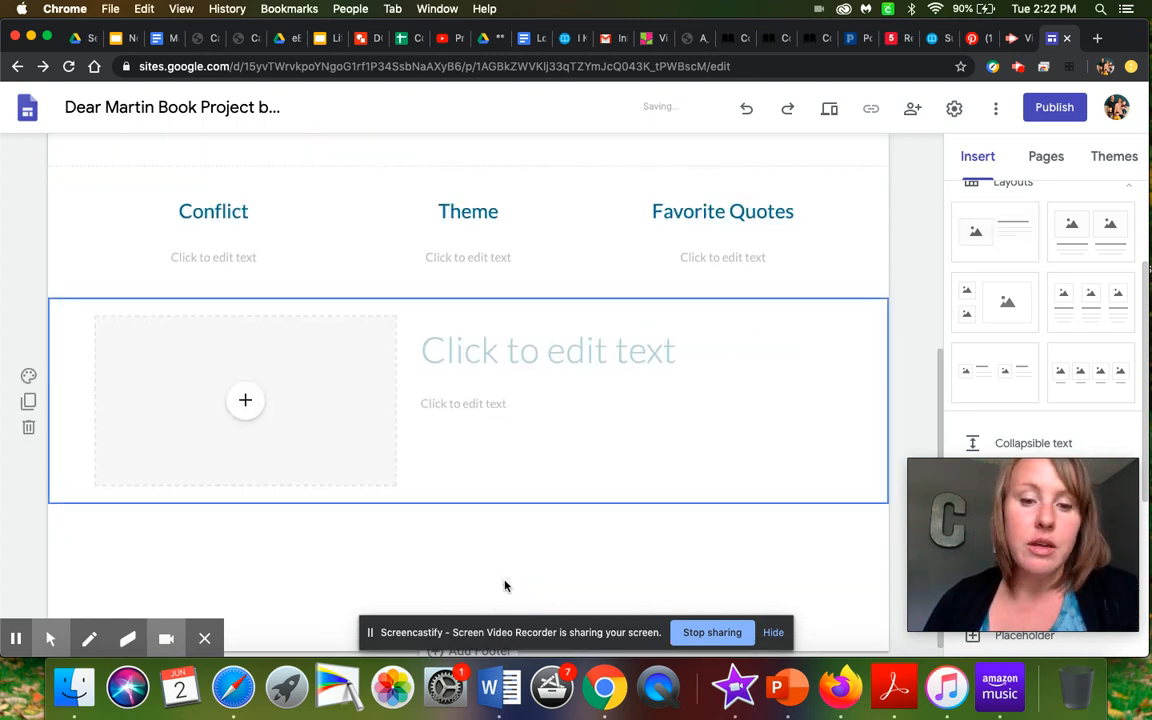
pyautogui.click(561, 328)
pyautogui.write('My review of the novel')
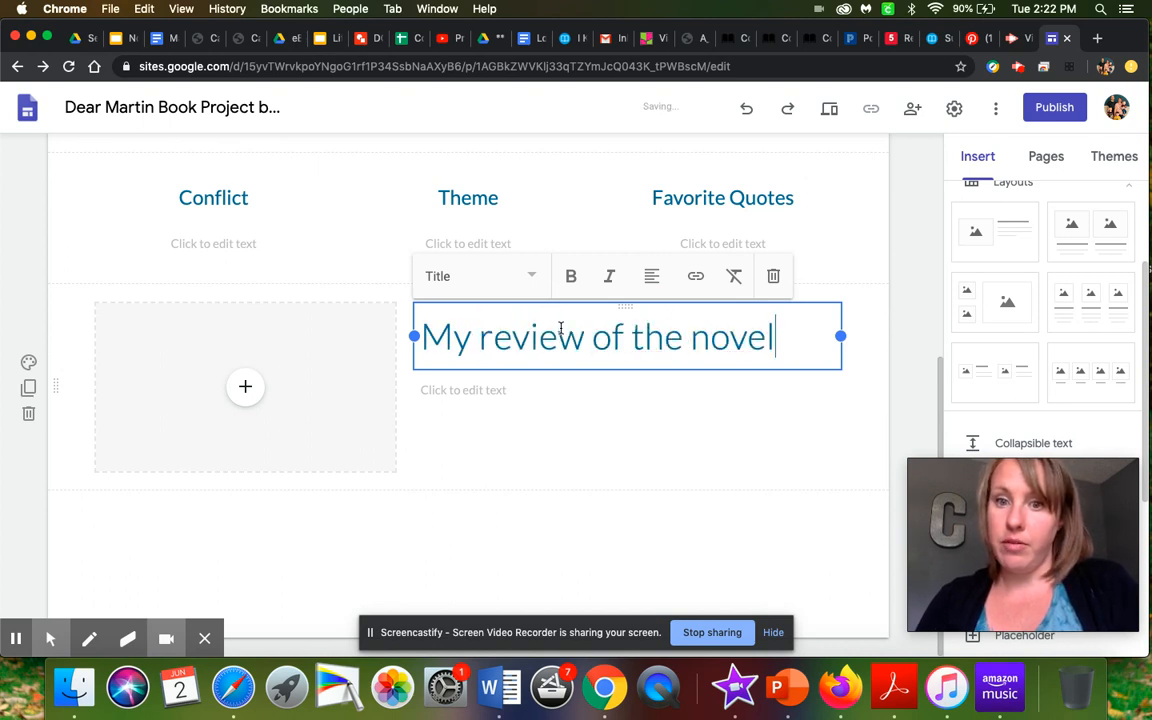
pyautogui.write(':')
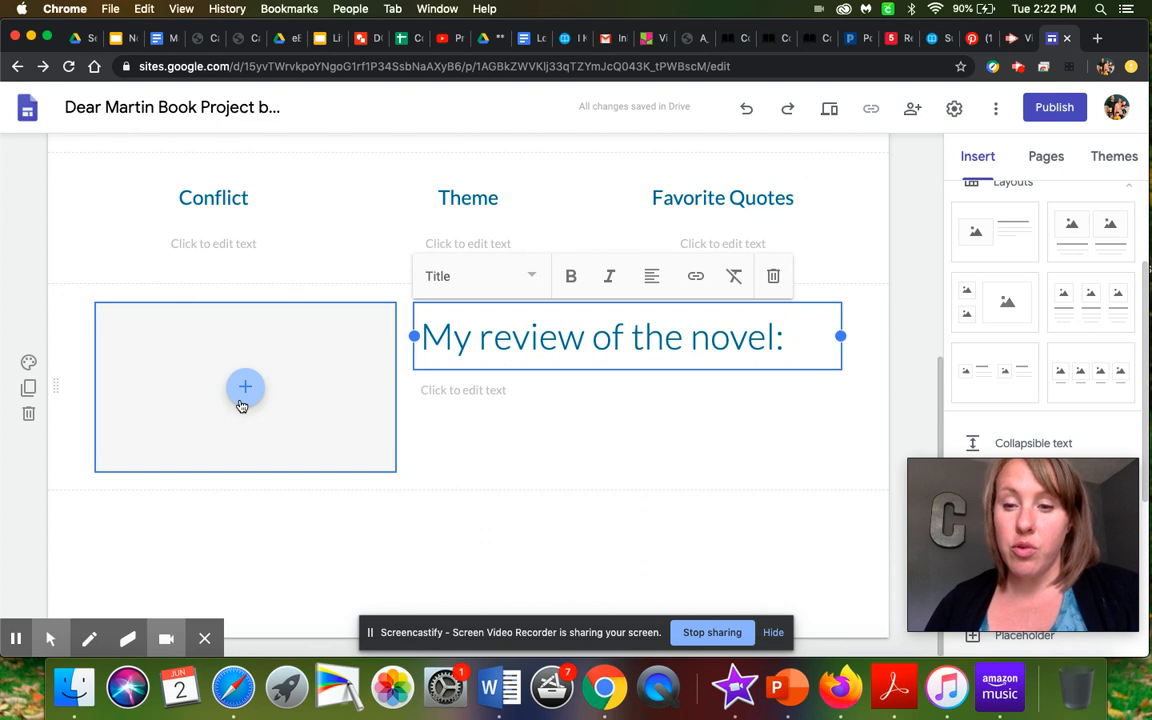
# - Search Google images for "dear martin book" and insert the photo of the woman holding the book into the review section's image placeholder
pyautogui.click(243, 404)
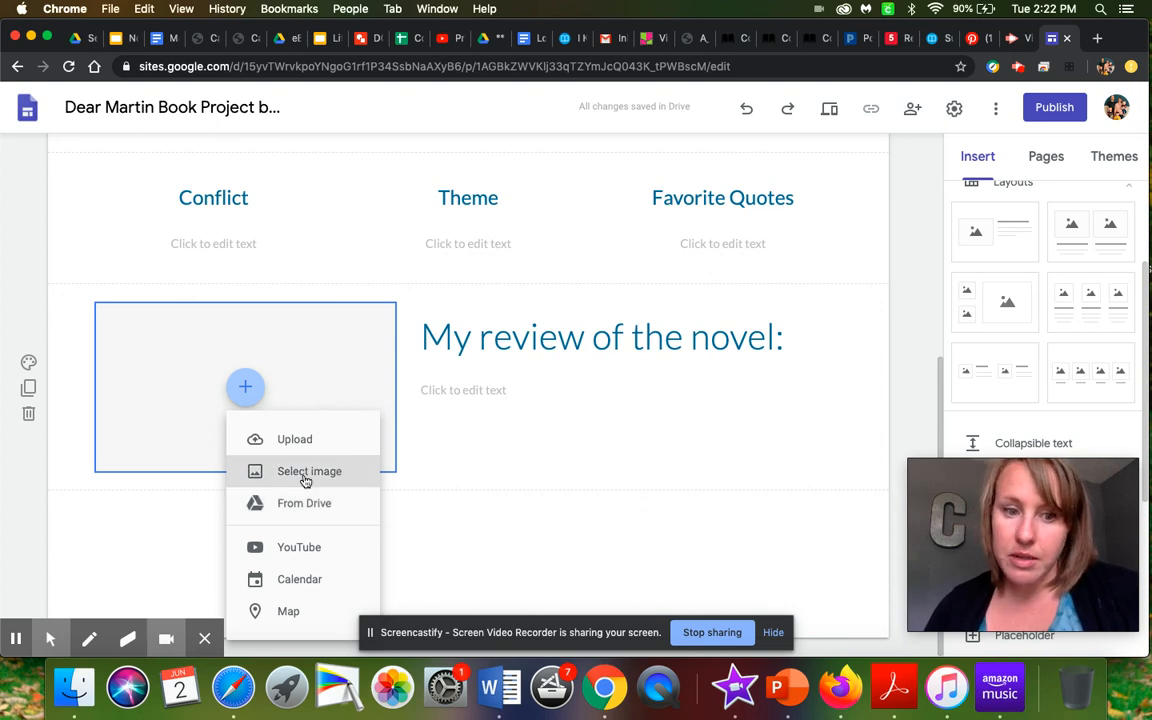
pyautogui.click(305, 478)
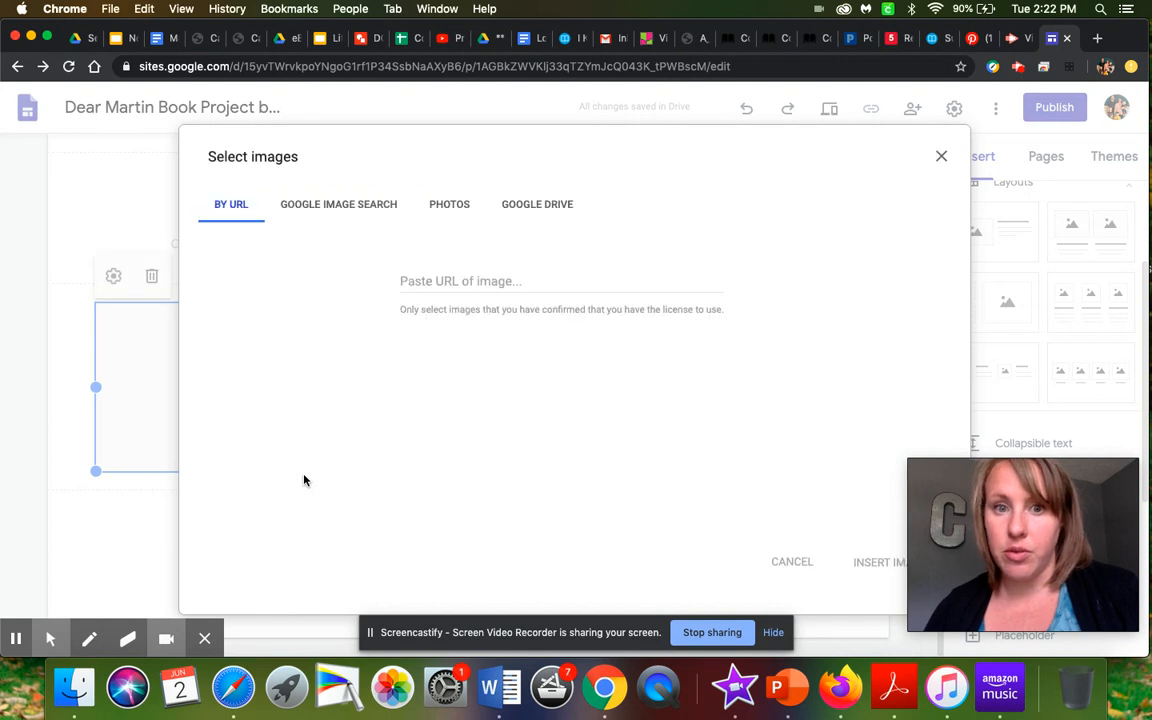
pyautogui.click(337, 204)
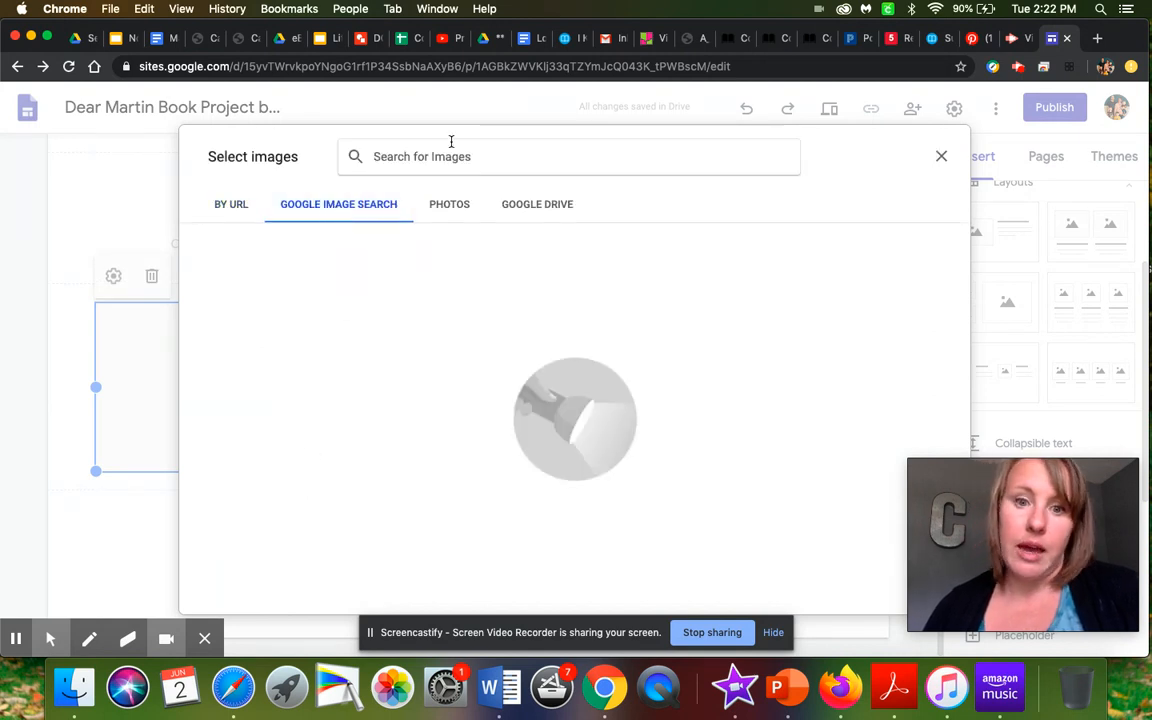
pyautogui.write('dear ma')
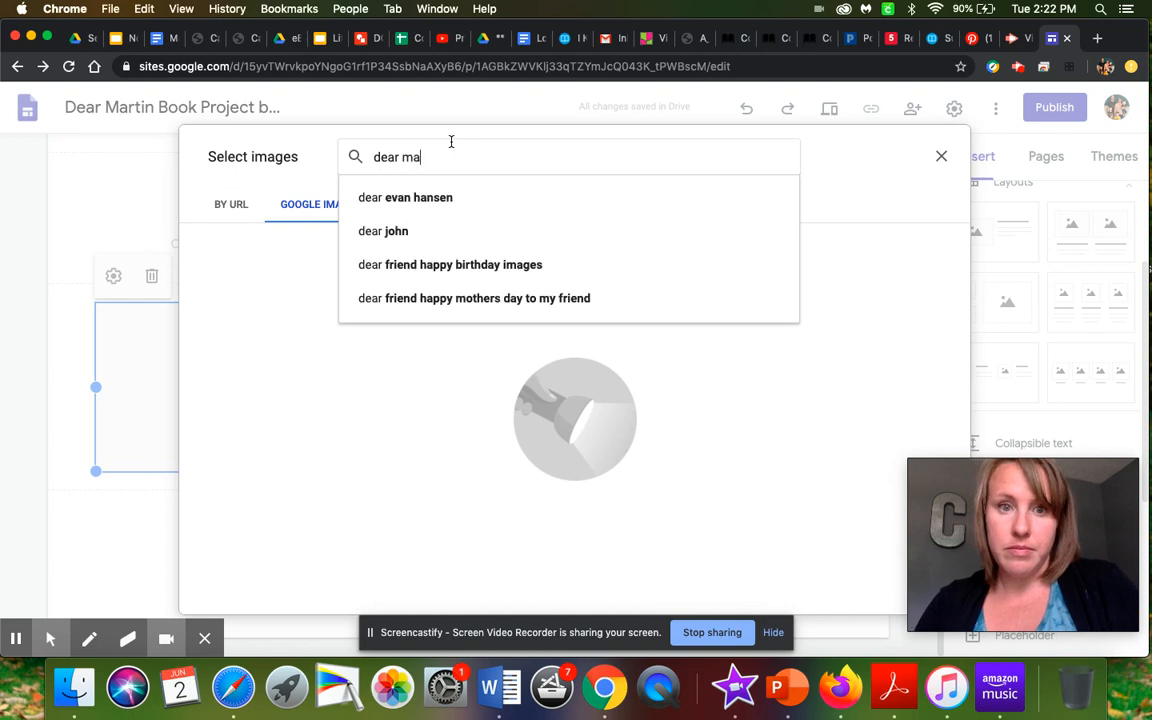
pyautogui.write('rtin book')
pyautogui.press('Return')
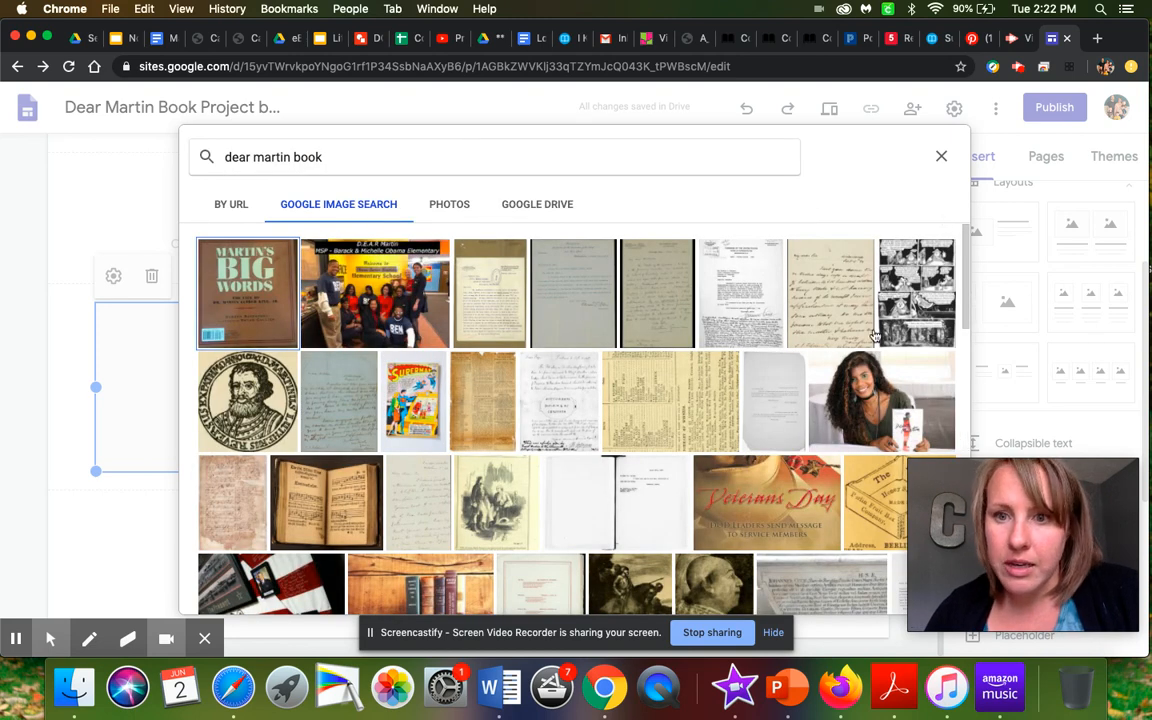
pyautogui.click(870, 412)
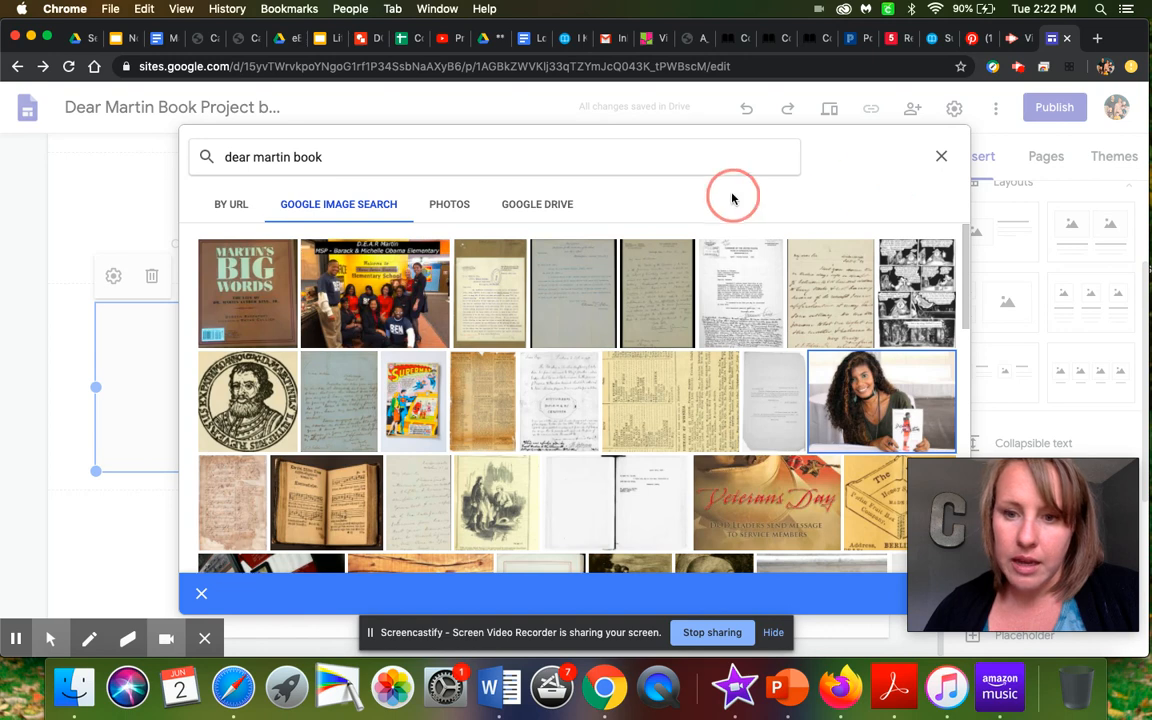
pyautogui.doubleClick(839, 408)
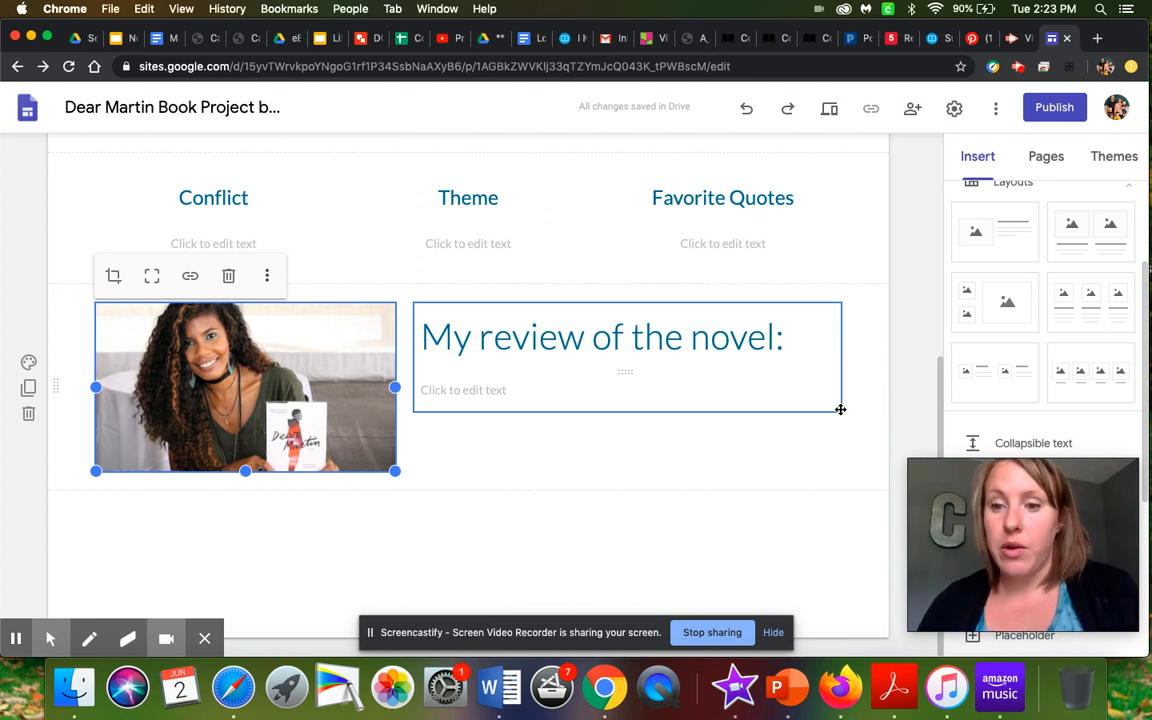
pyautogui.scroll(5, 840, 409)
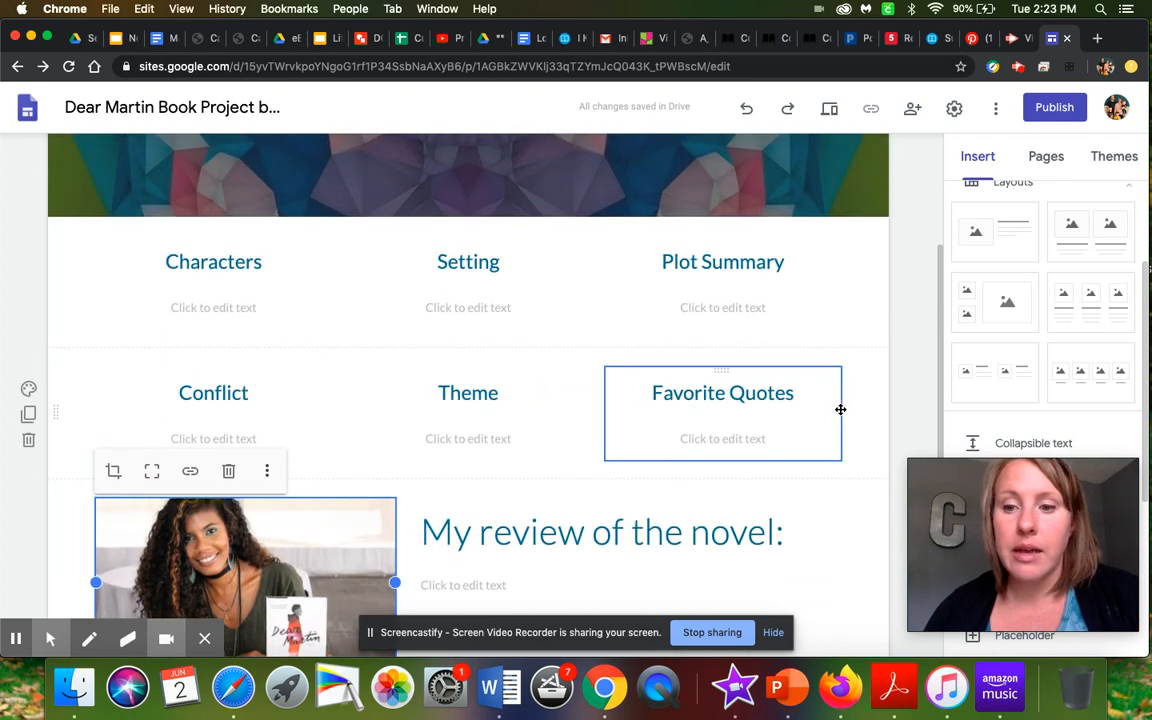